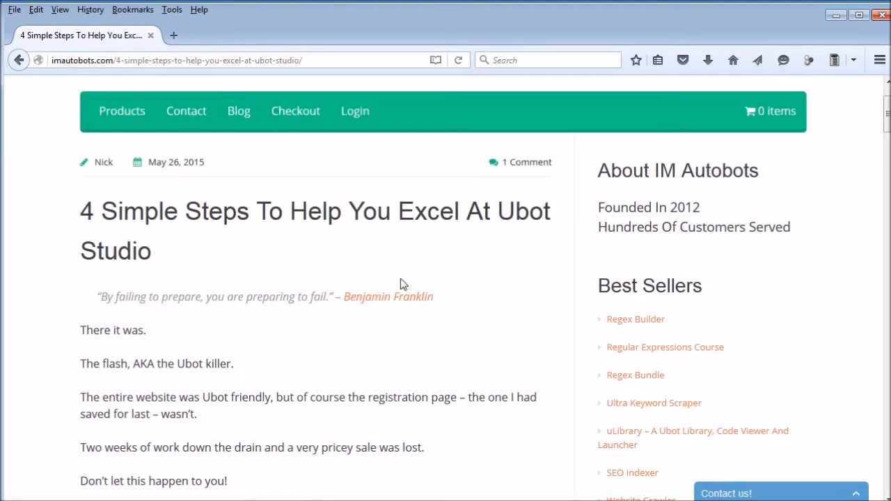
Step: Look through the article's text for orange linked phrases, such as the quote attributions and the Ubot Forums link
scroll(418, 292, "down", 4)
scroll(267, 292, "up", 4)
scroll(267, 291, "up", 2)
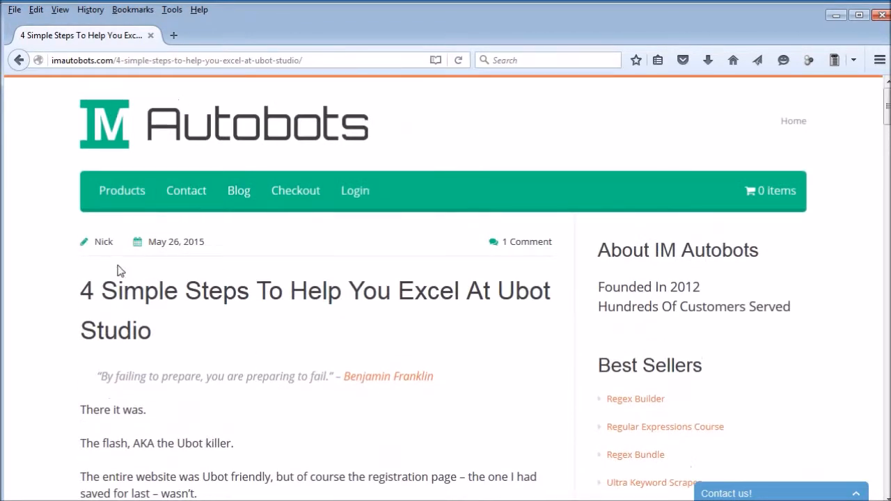
scroll(326, 340, "down", 8)
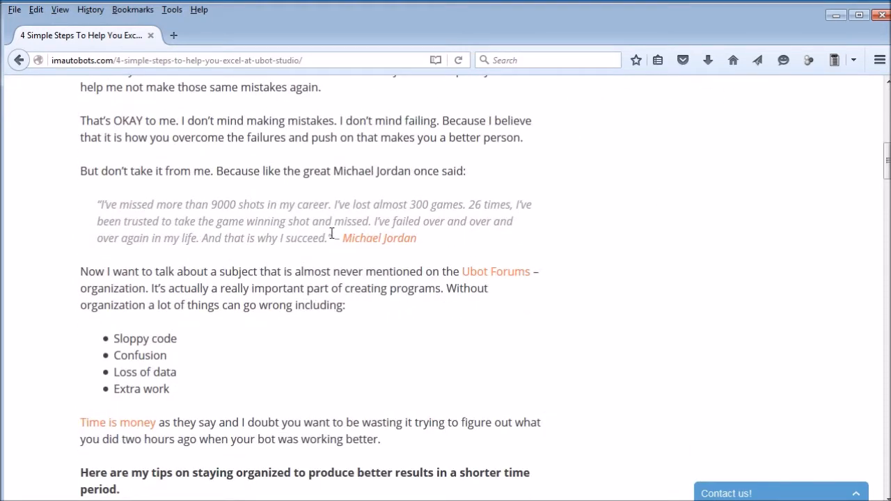
scroll(331, 233, "up", 6)
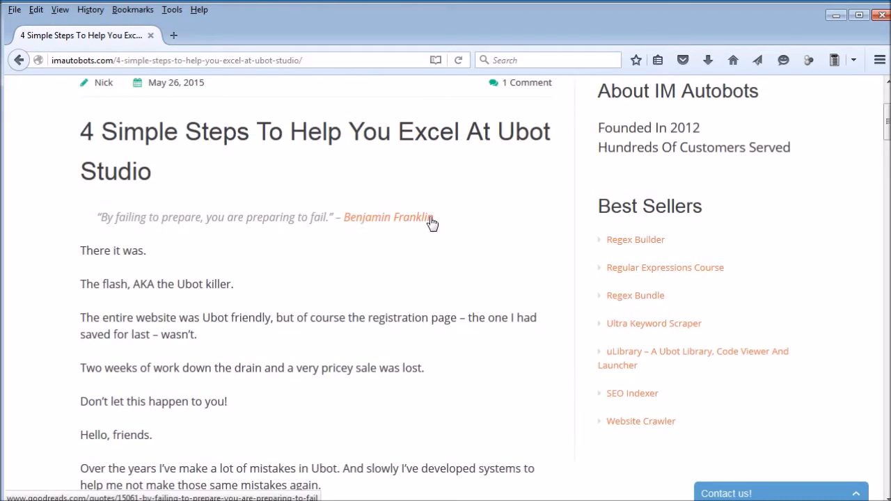
scroll(267, 291, "down", 5)
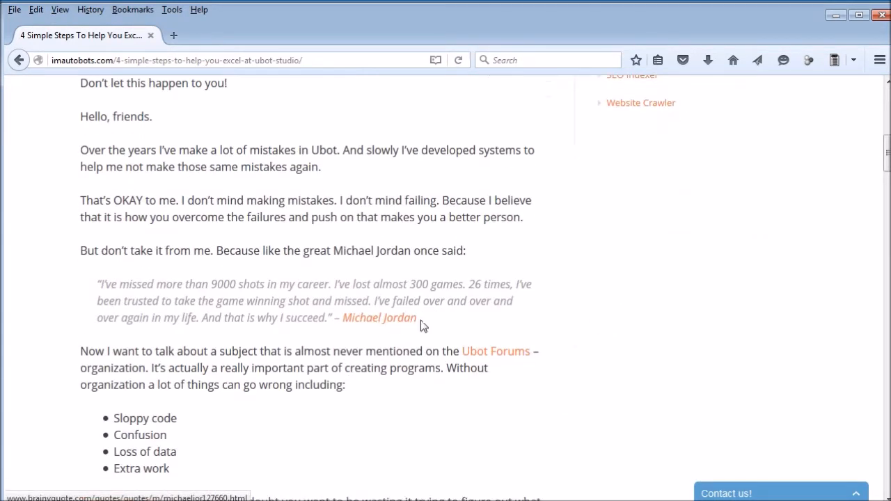
scroll(422, 326, "down", 4)
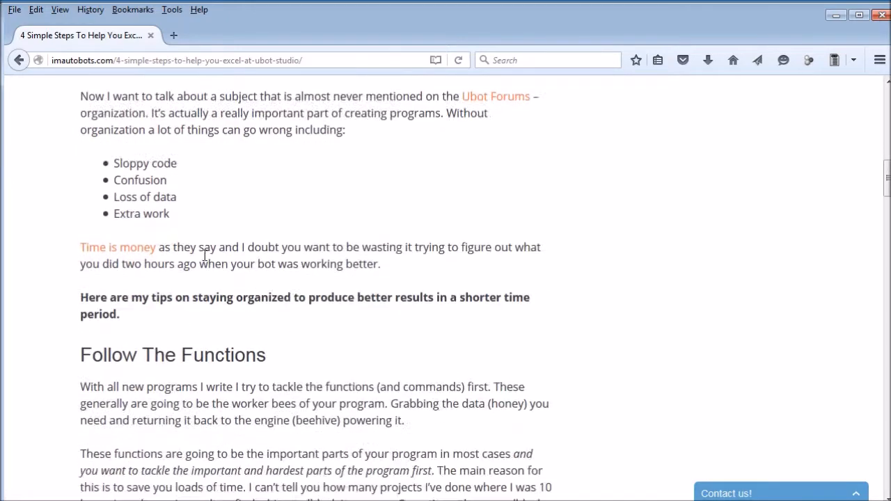
scroll(208, 260, "down", 2)
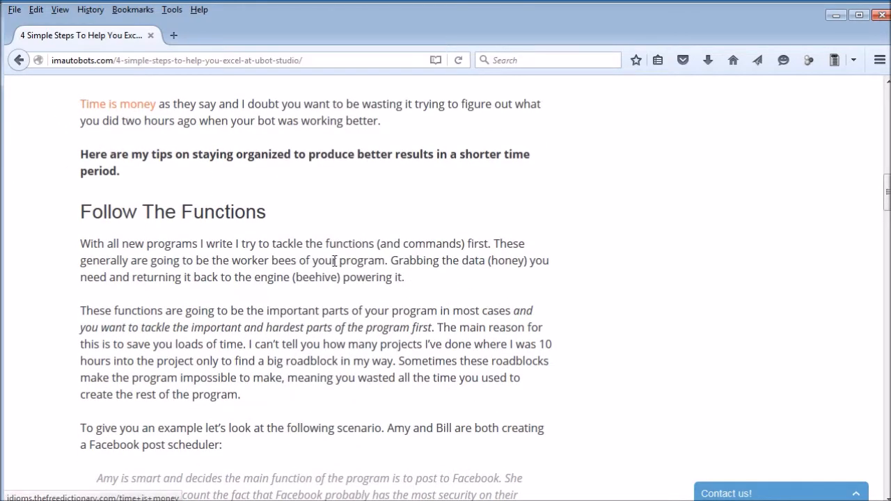
scroll(335, 261, "down", 11)
scroll(434, 238, "up", 13)
scroll(416, 298, "up", 12)
scroll(411, 292, "down", 3)
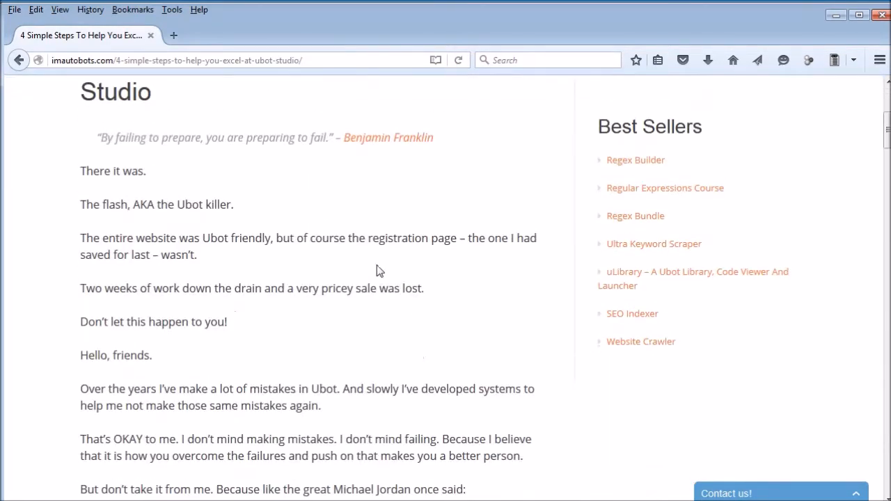
scroll(137, 216, "up", 1)
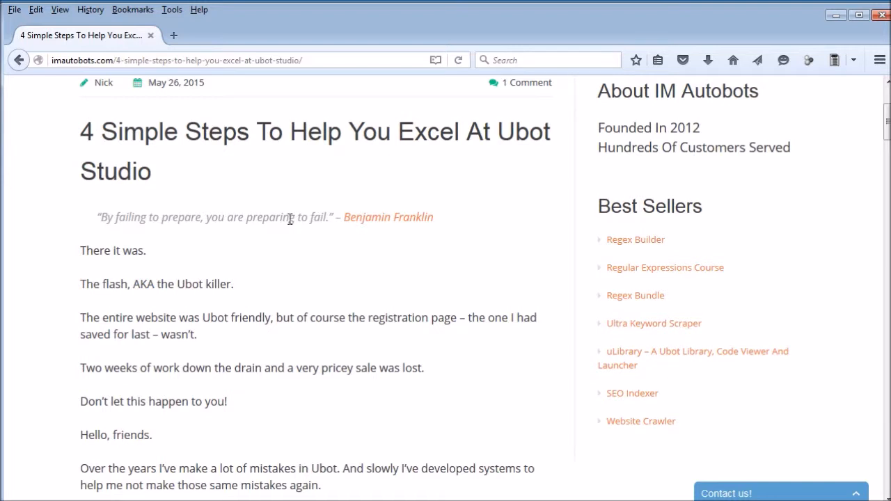
Step: Inspect the Benjamin Franklin link in the opening quote, widen the markup view, and copy the link element's outer HTML
right_click(360, 219)
left_click(462, 358)
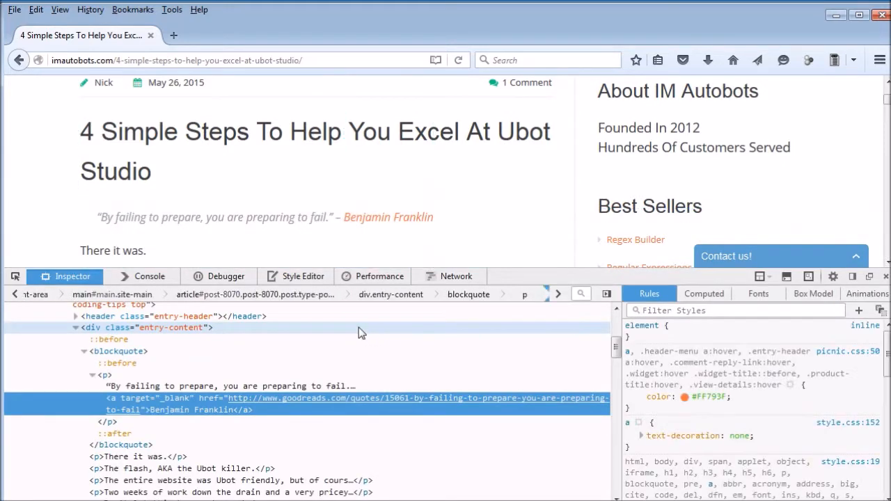
scroll(265, 415, "down", 3)
scroll(284, 396, "up", 3)
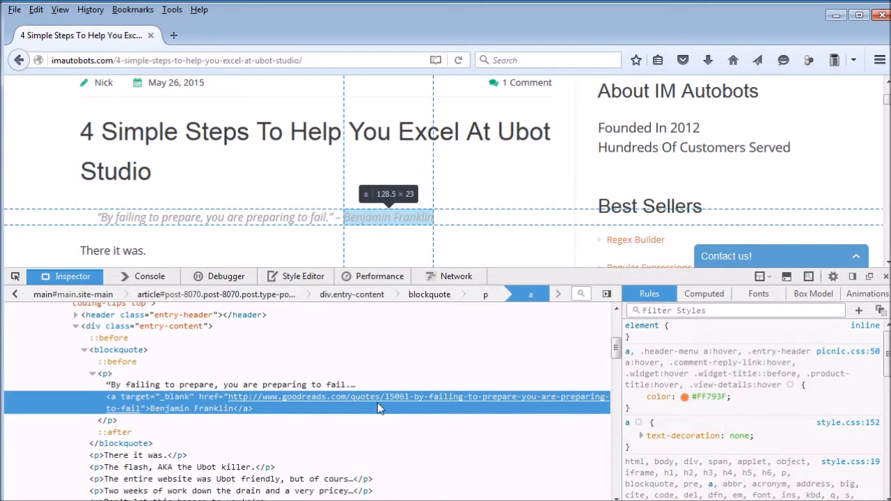
left_click_drag(619, 396, 713, 400)
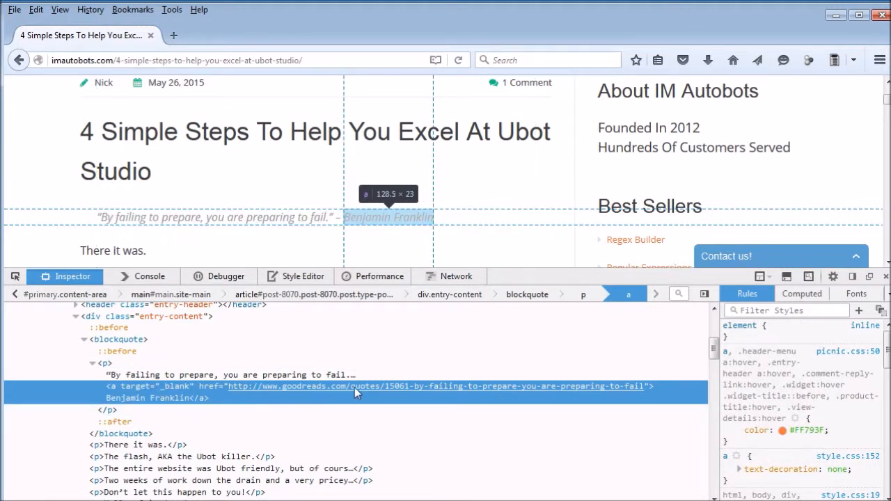
right_click(183, 392)
left_click(272, 133)
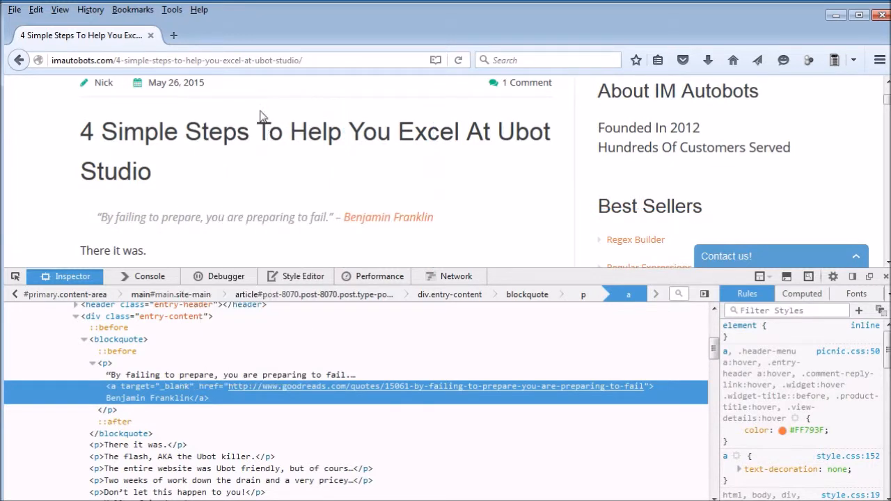
Step: Paste the copied link HTML into the address field of a new browser tab and widen that field
left_click(174, 37)
right_click(176, 56)
left_click(234, 120)
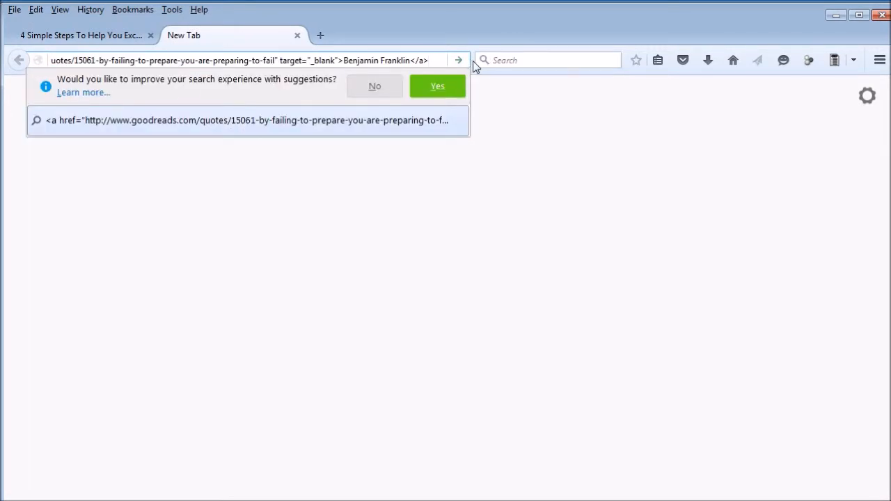
left_click_drag(472, 61, 538, 61)
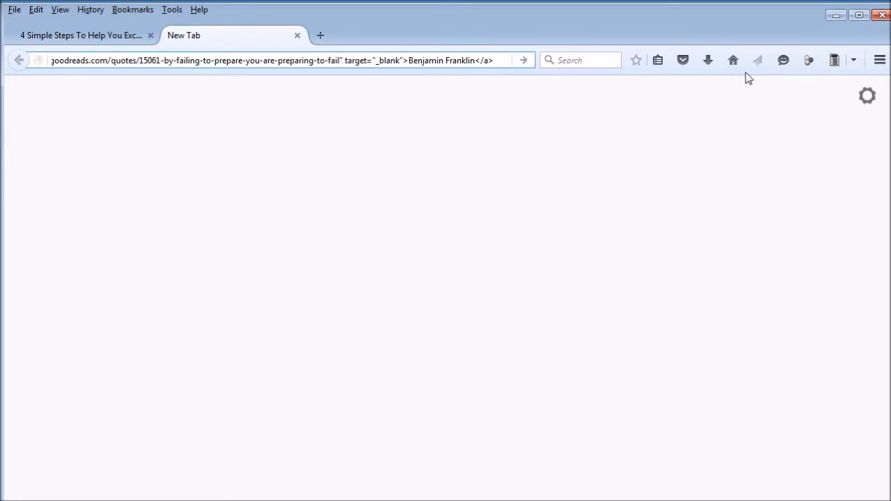
Step: Examine the pasted HTML's opening tag, closing tag and the anchor text between them
left_click_drag(475, 60, 500, 62)
left_click_drag(408, 62, 32, 67)
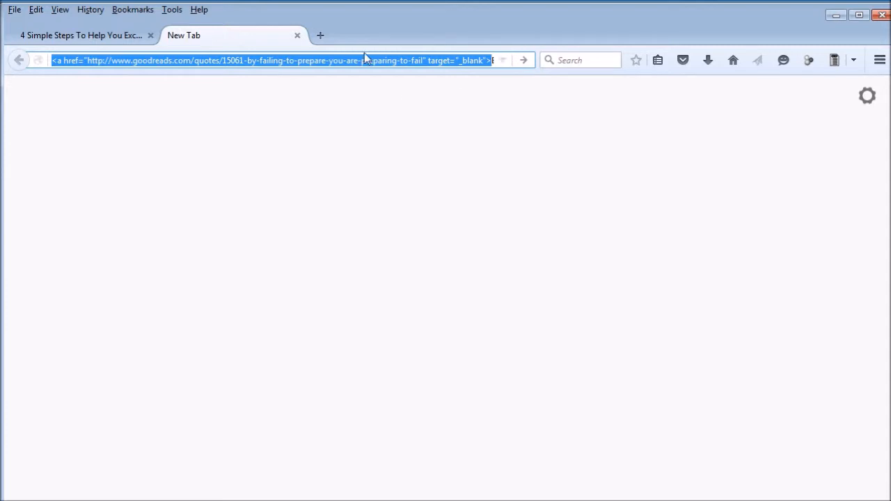
left_click(493, 60)
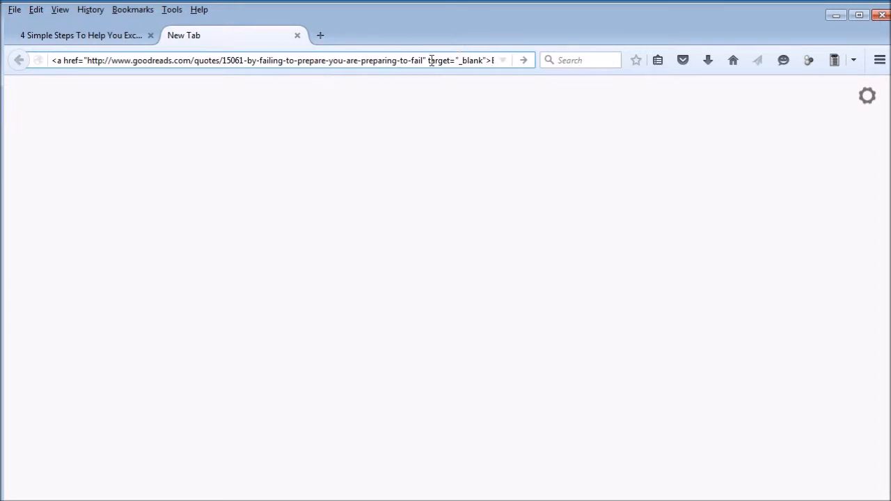
left_click_drag(491, 60, 522, 58)
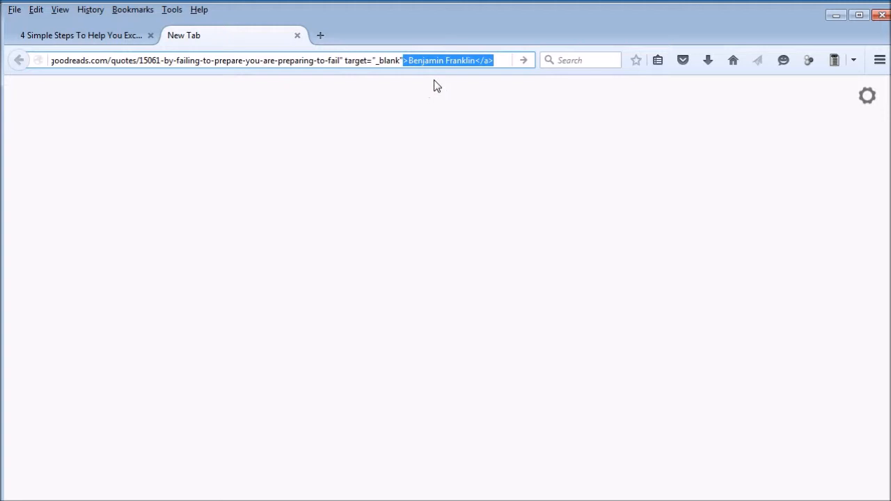
Step: Copy the ">" that precedes the anchor text and paste it as the Before value in Regex Builder
left_click(408, 60)
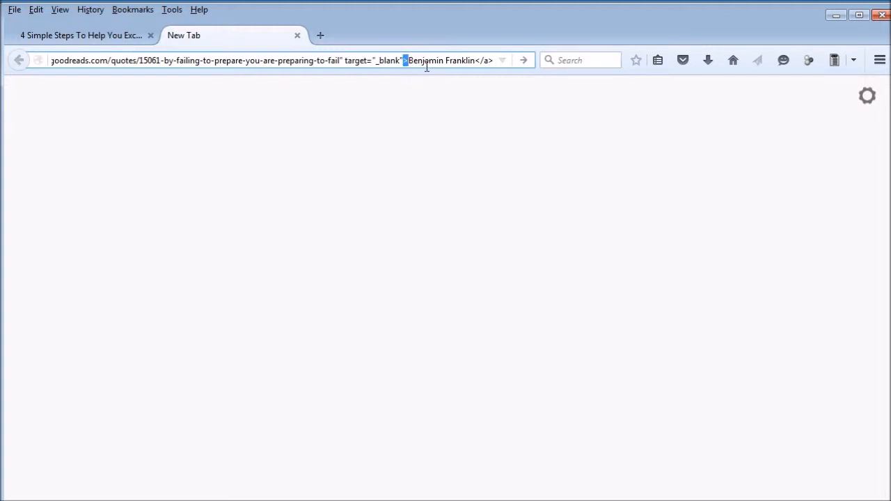
right_click(405, 64)
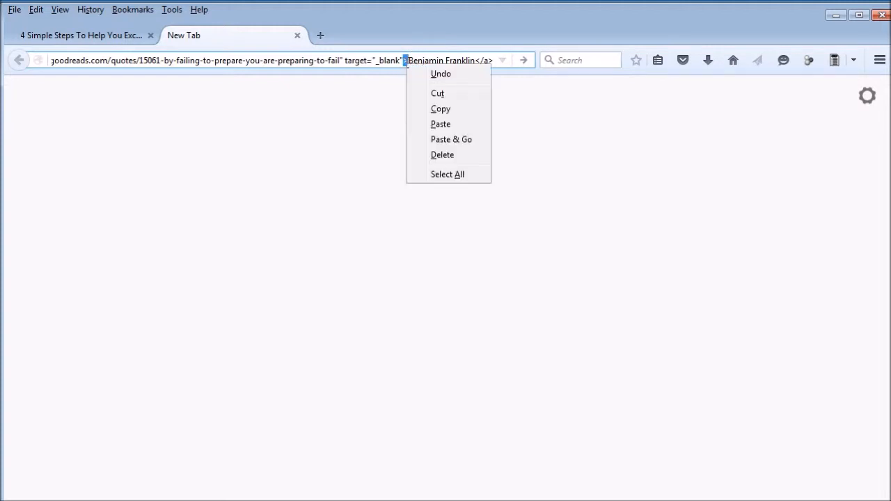
left_click(456, 110)
left_click(836, 21)
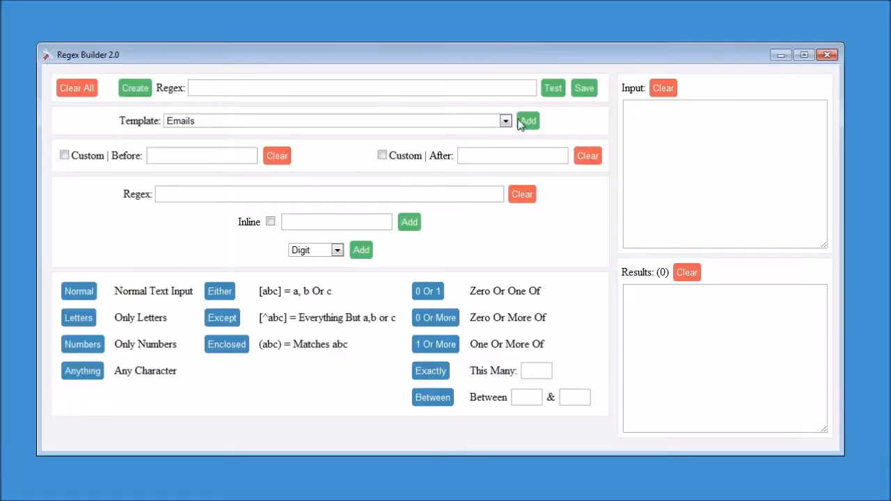
left_click(183, 159)
key("ctrl+v")
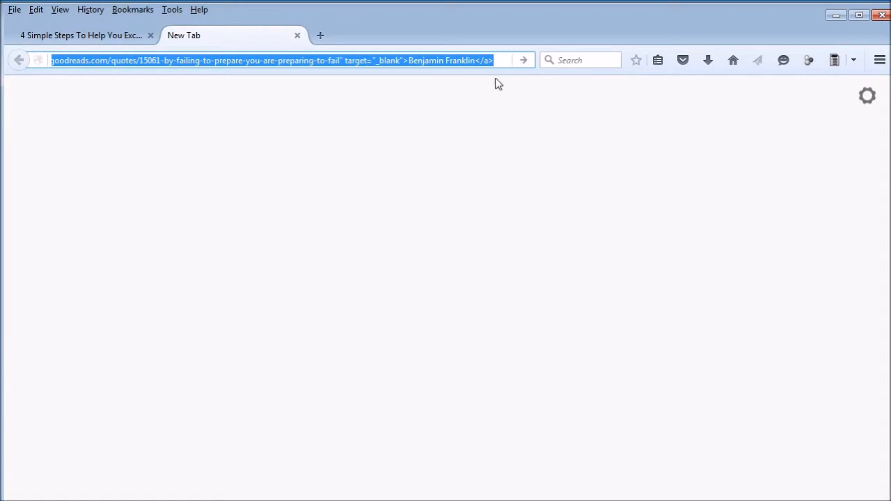
Step: Copy the closing "</a>" from the link HTML in the browser and paste it as the After value in Regex Builder
left_click(477, 60)
left_click_drag(476, 61, 492, 61)
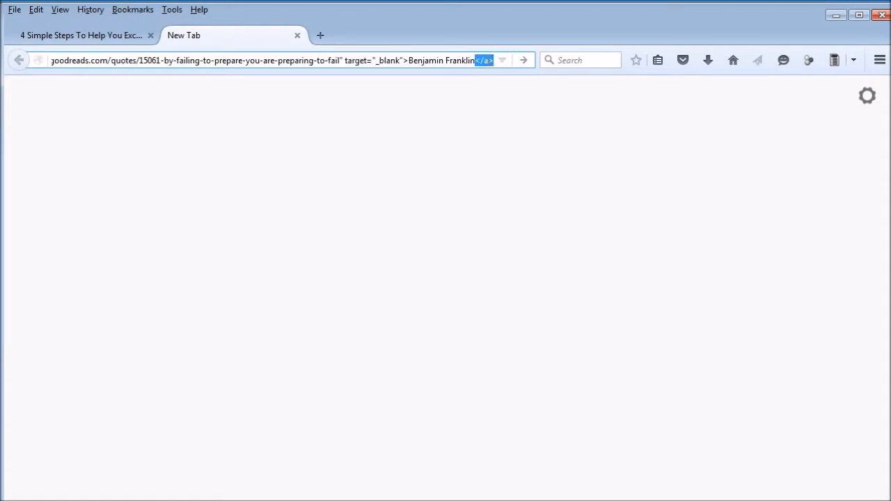
right_click(489, 62)
left_click(522, 106)
left_click(843, 19)
left_click(492, 155)
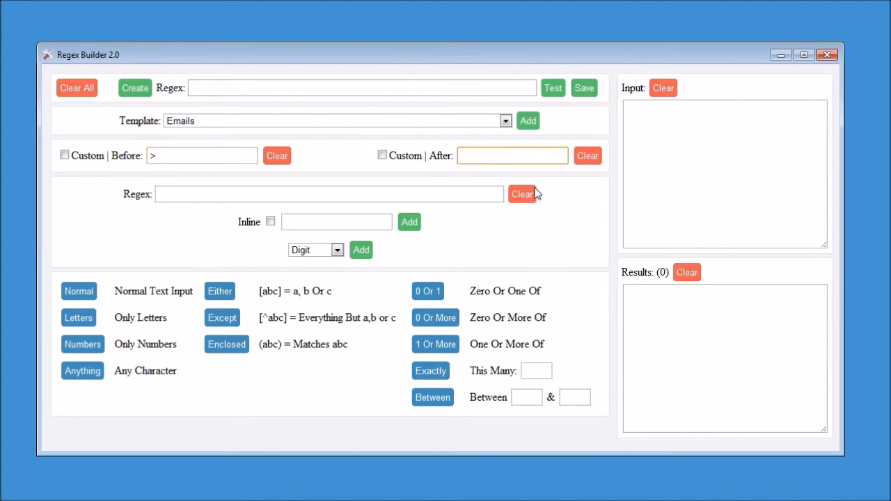
key("ctrl+v")
Step: Build the middle pattern from any character repeated one or more times and create the full regex
left_click(83, 373)
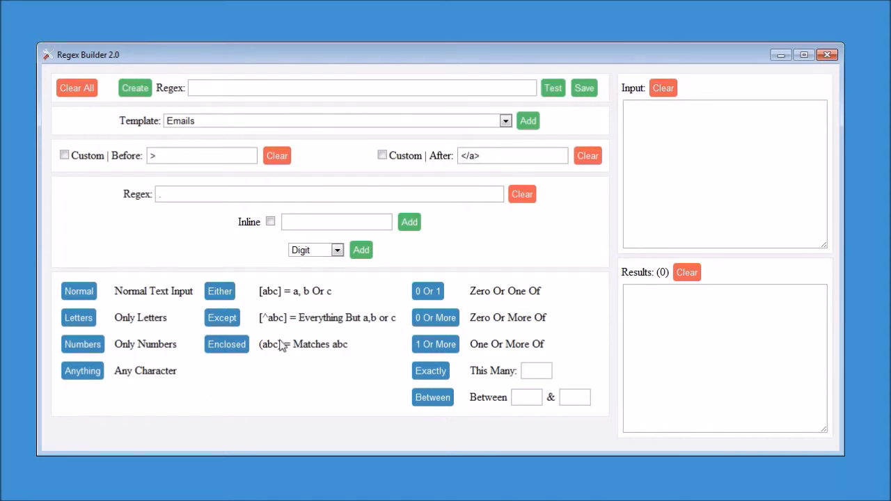
left_click(440, 342)
left_click(136, 89)
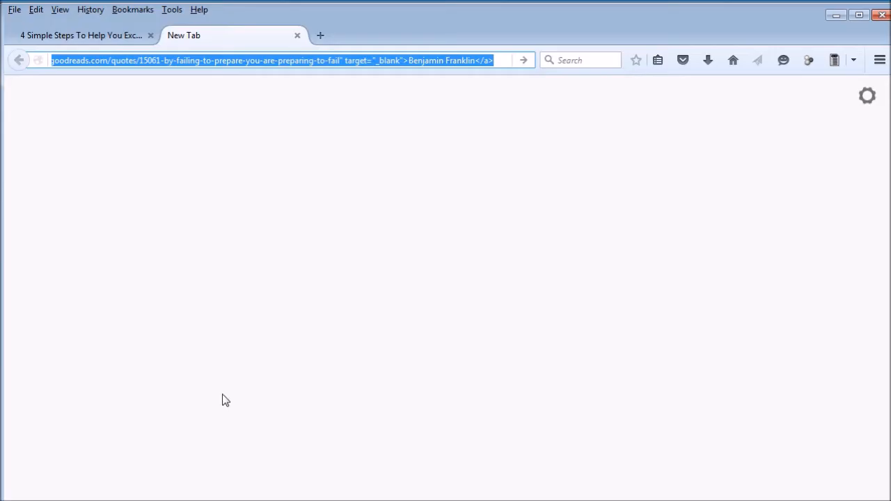
Step: Return to the article in the browser, close the link's inspection, and inspect the blank margin beside the title
left_click(91, 40)
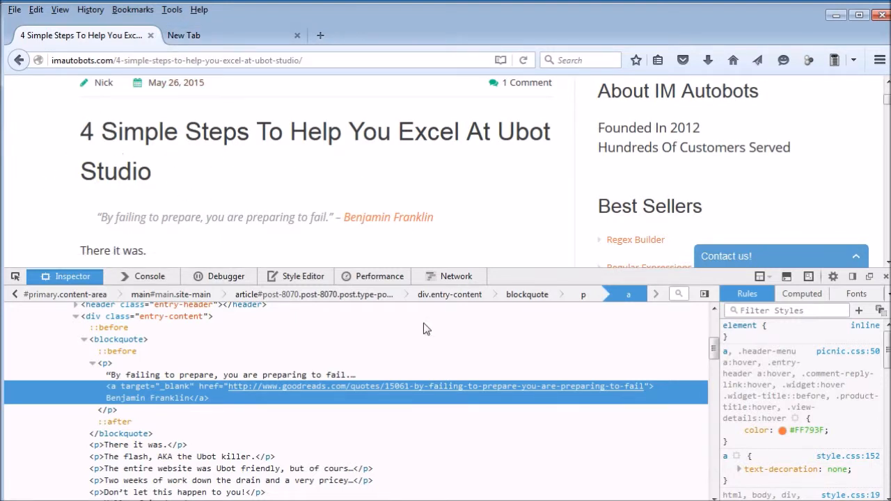
left_click(886, 277)
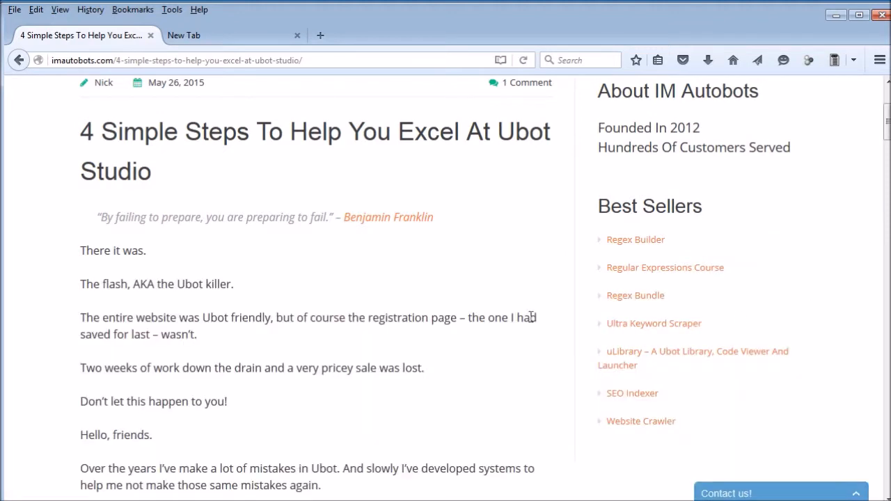
right_click(67, 121)
left_click(148, 265)
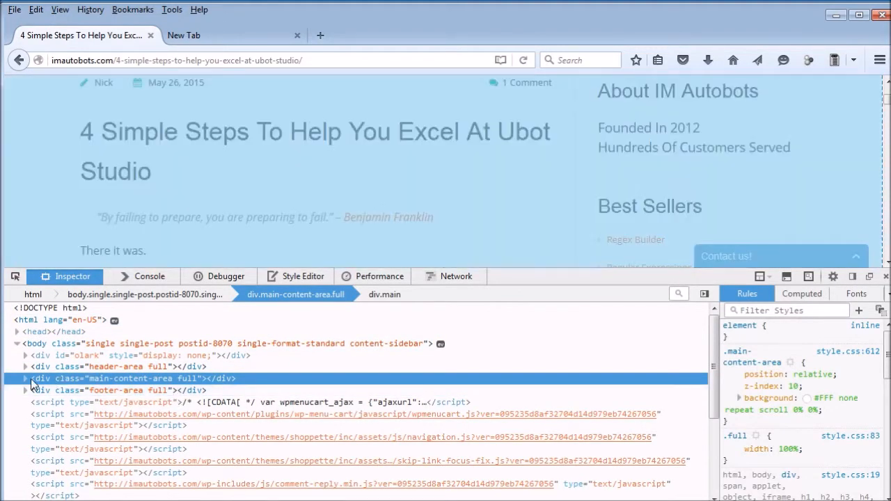
Step: Expand the markup from the main-content-area div through the main, content and primary divs to the main element's children
left_click(26, 378)
scroll(35, 320, "down", 2)
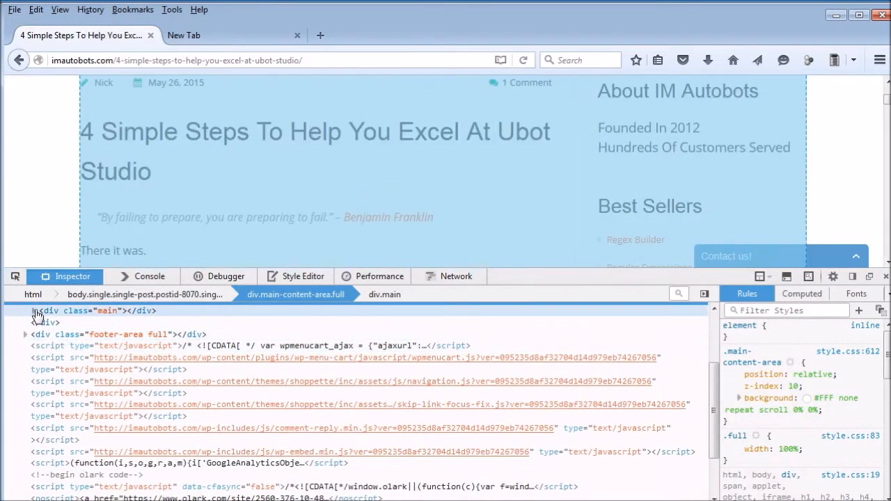
left_click(35, 311)
left_click(42, 322)
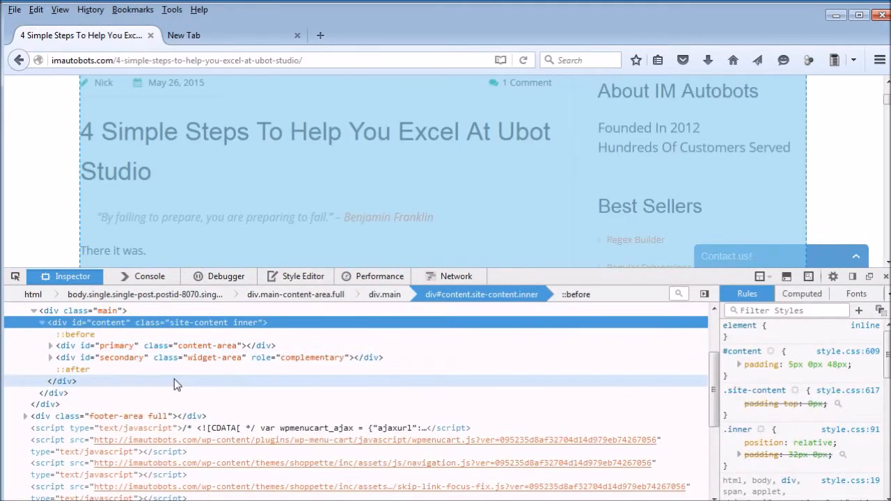
left_click(50, 347)
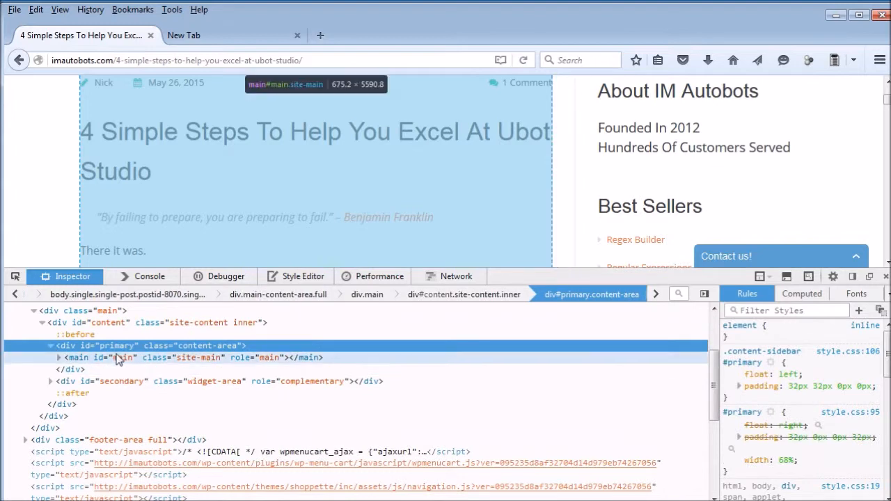
left_click(117, 358)
left_click(58, 357)
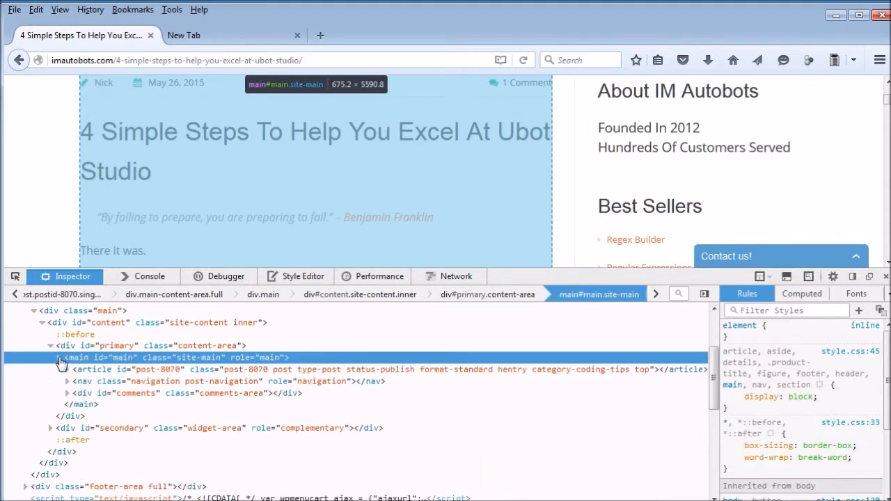
Step: Copy the outer HTML of the article element post-8070
left_click(128, 374)
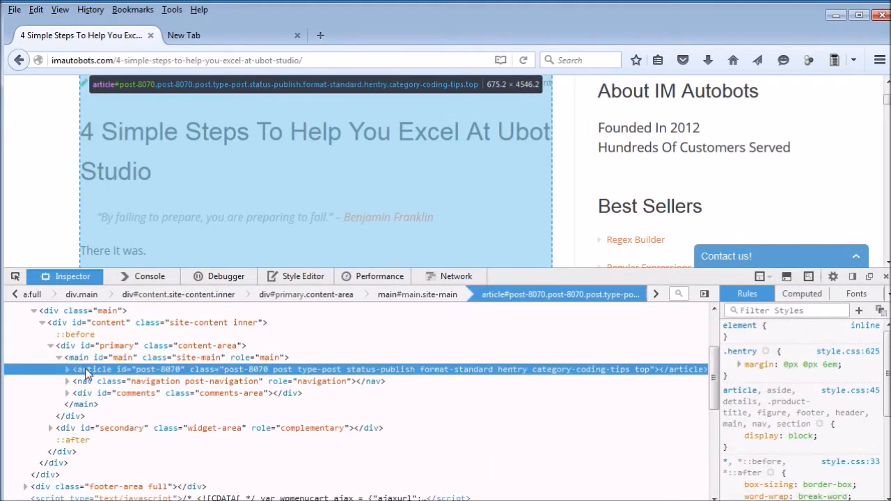
right_click(88, 369)
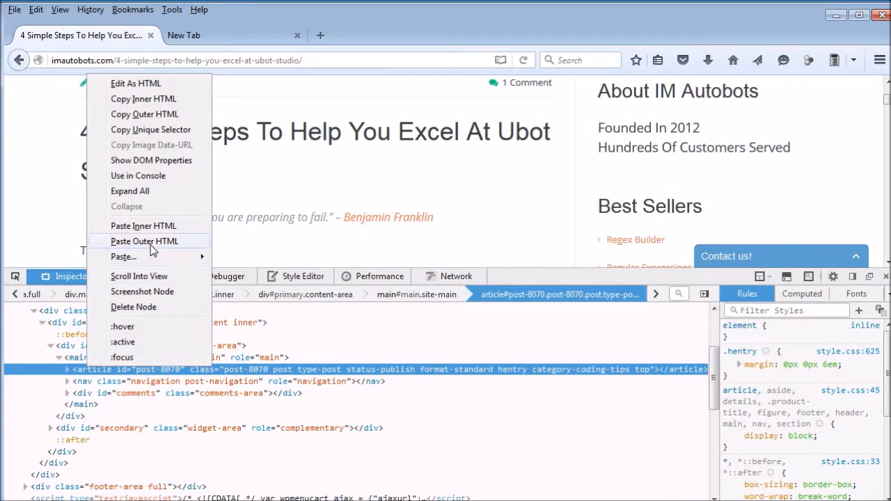
left_click(146, 114)
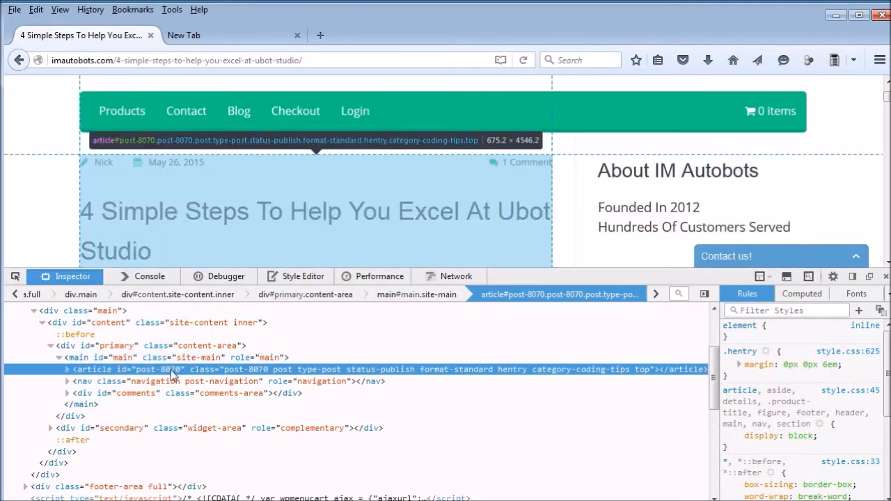
Step: Switch to Regex Builder, paste the copied article HTML as the test input and test the current regex
scroll(239, 220, "down", 10)
left_click_drag(886, 121, 885, 223)
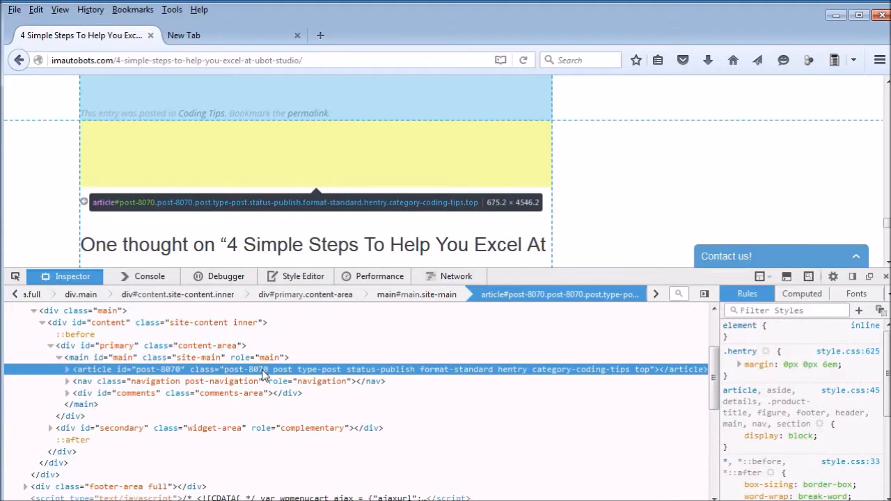
left_click(833, 17)
left_click(673, 158)
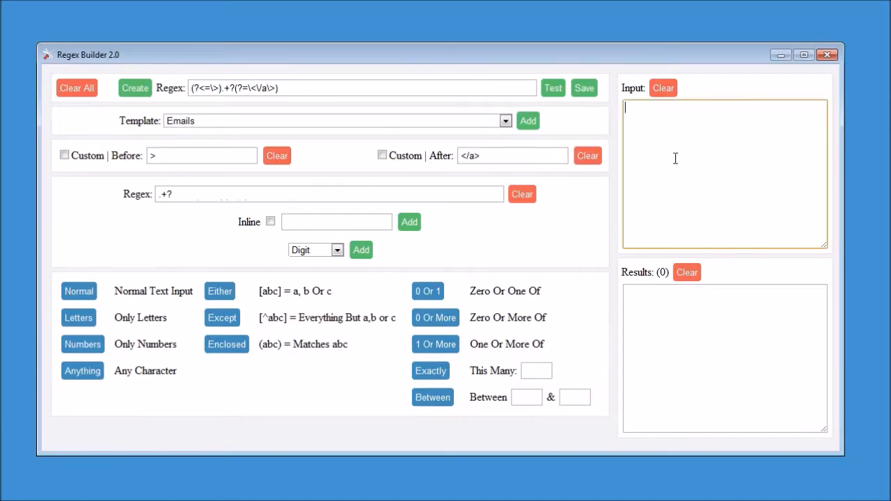
key("ctrl+v")
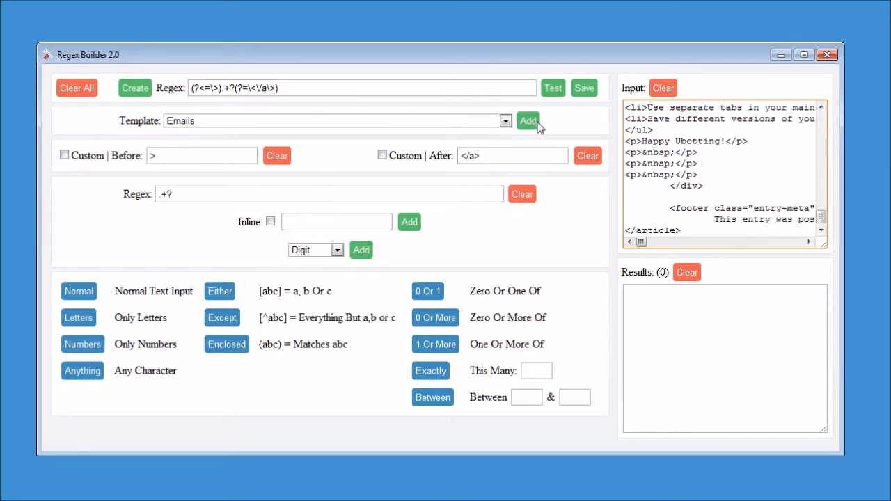
left_click(553, 88)
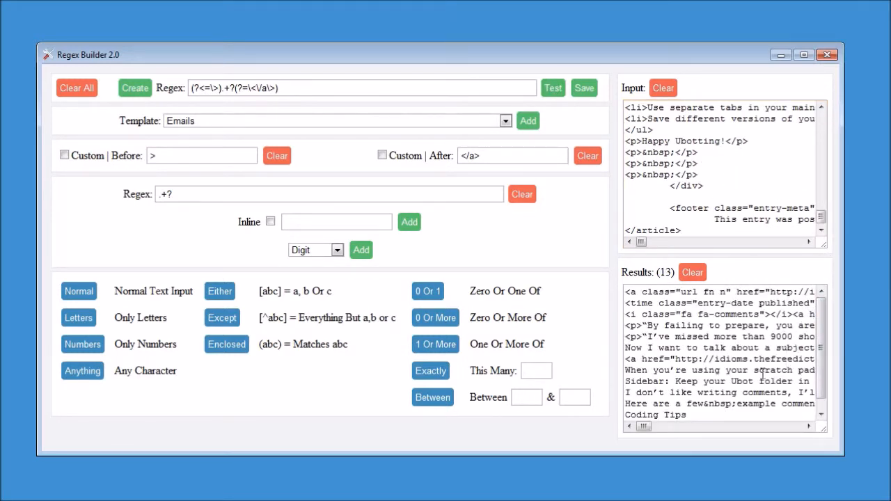
Step: Examine the test results for surplus markup and check them against the regex's Before value
left_click_drag(823, 383, 823, 391)
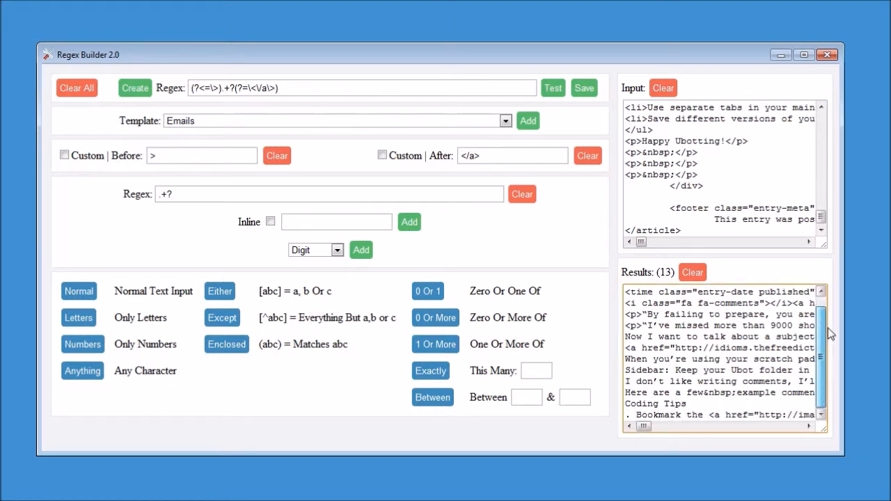
scroll(827, 328, "up", 1)
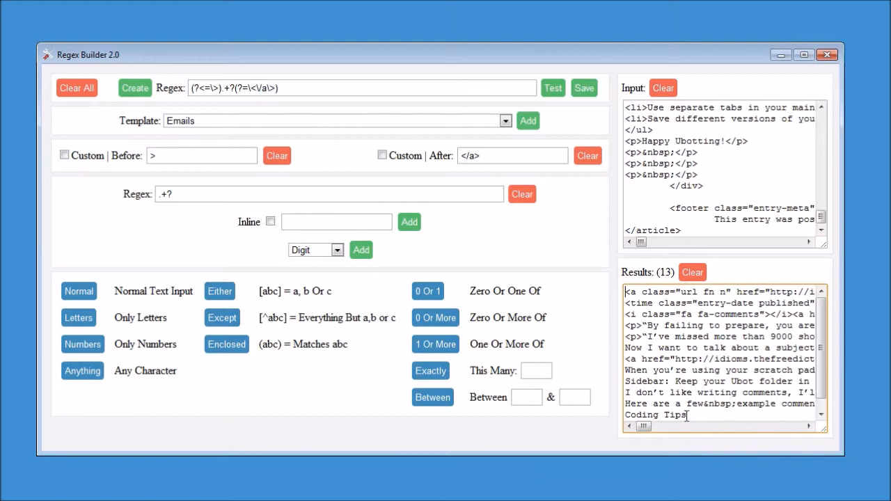
scroll(704, 379, "down", 1)
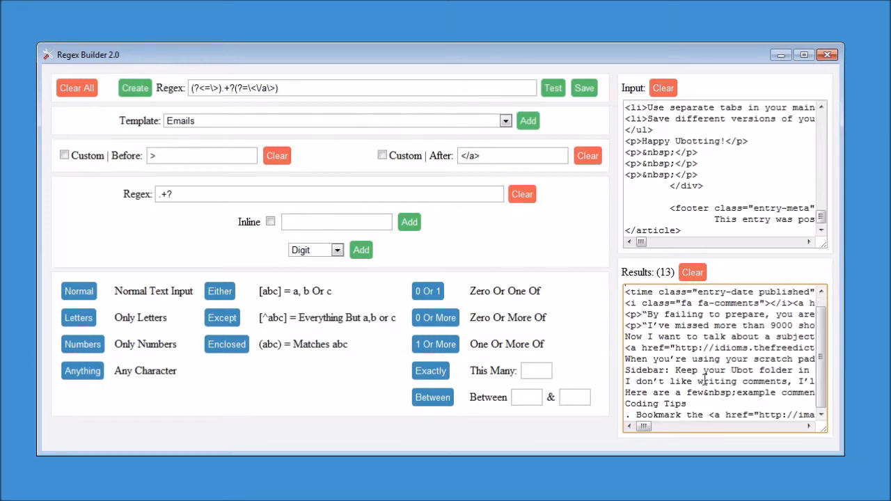
triple_click(677, 404)
left_click(677, 403)
left_click_drag(650, 425, 625, 435)
double_click(158, 154)
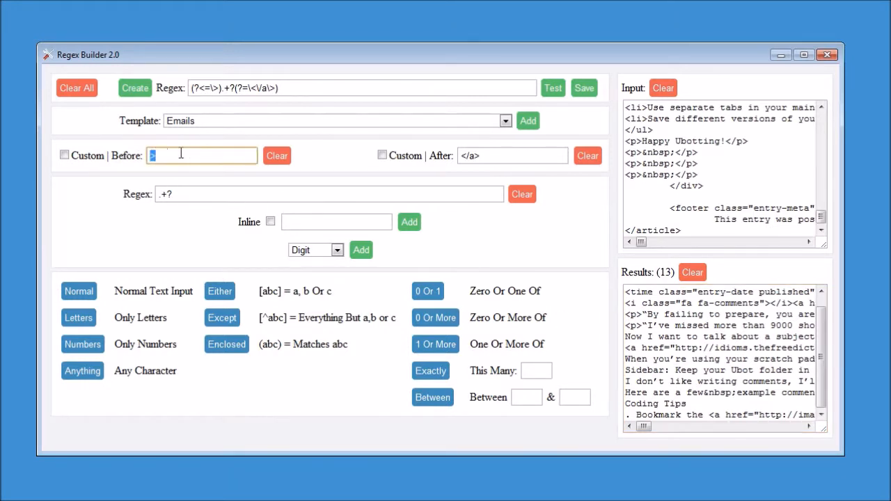
left_click(160, 156)
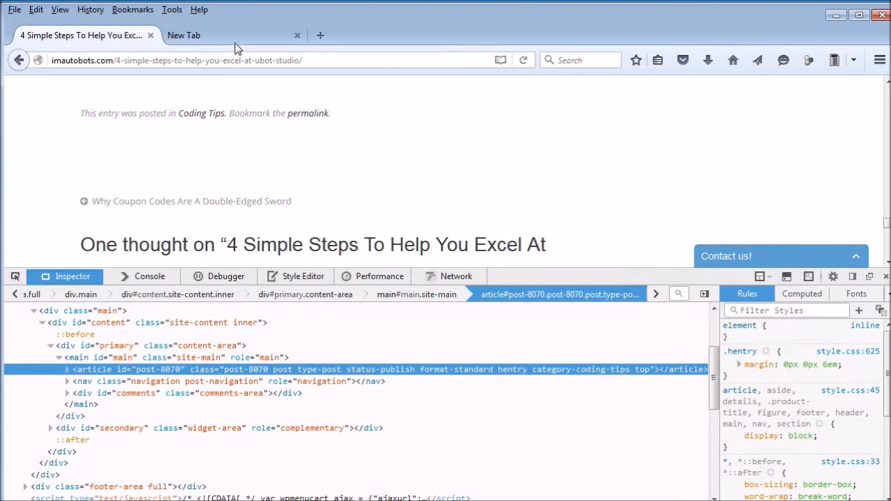
Step: Examine the link markup kept in the browser's New Tab address, from the opening tag to the characters just before the anchor text
left_click(235, 39)
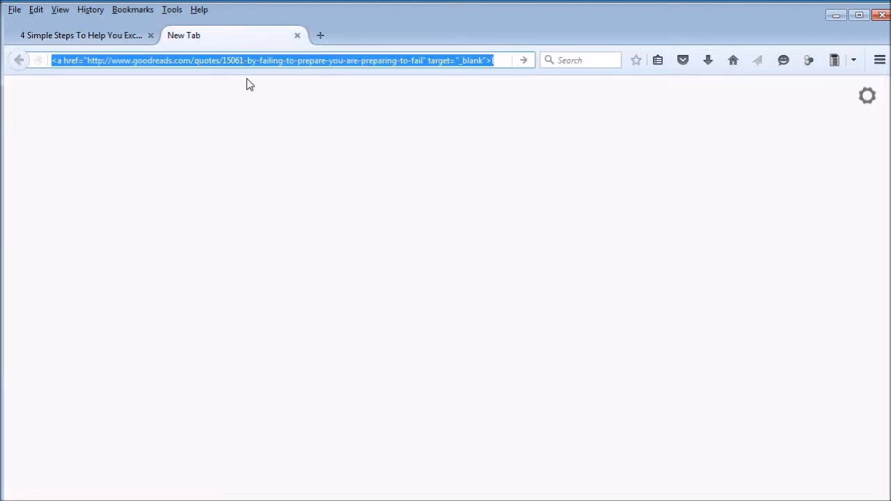
left_click(453, 67)
key("End")
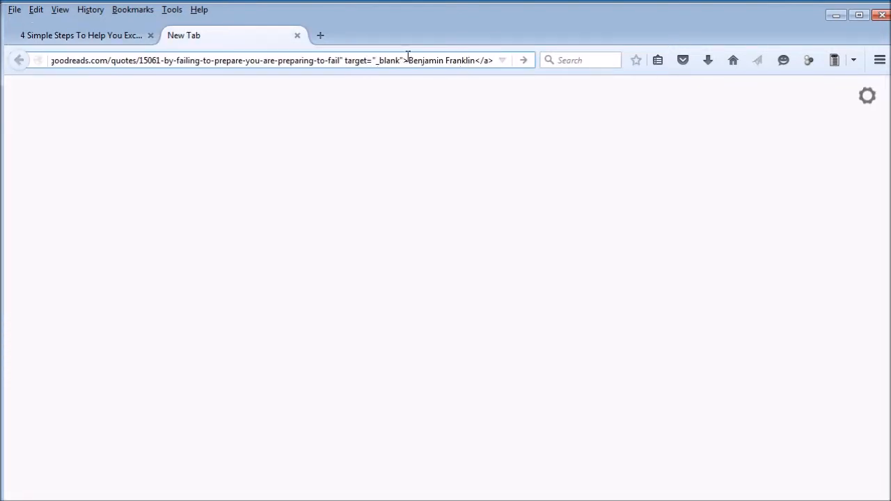
left_click_drag(410, 61, 28, 79)
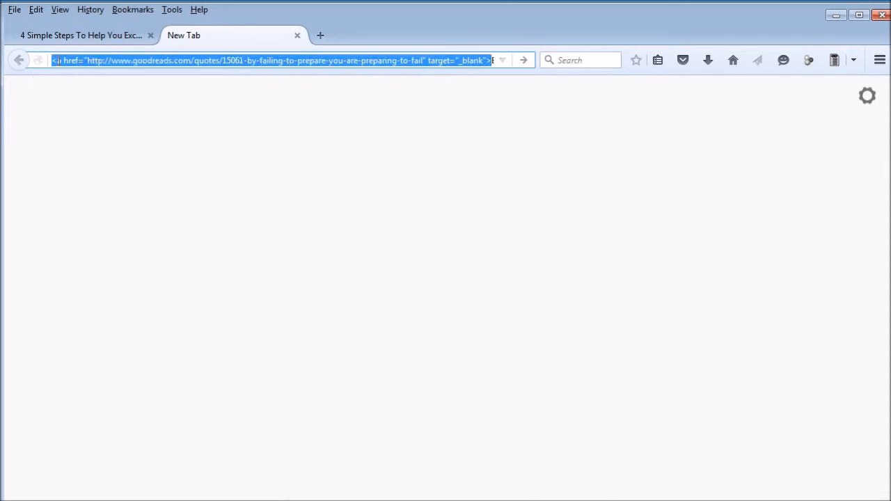
left_click(57, 61)
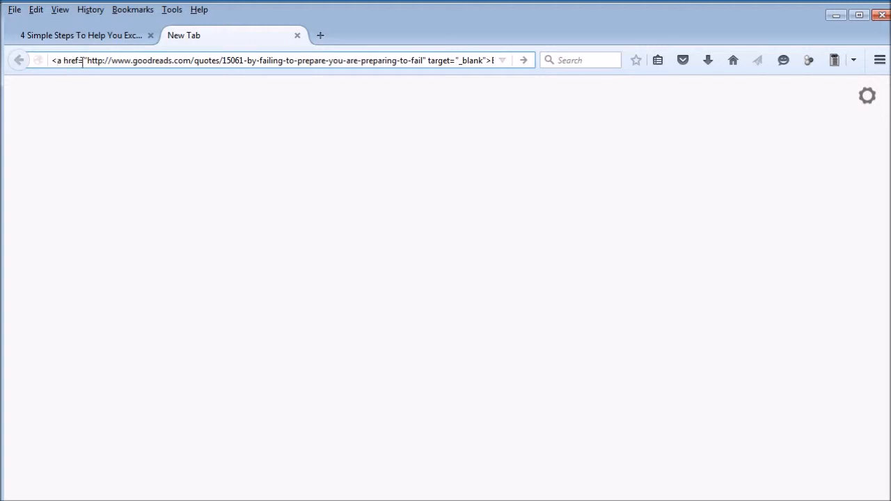
left_click_drag(118, 61, 518, 48)
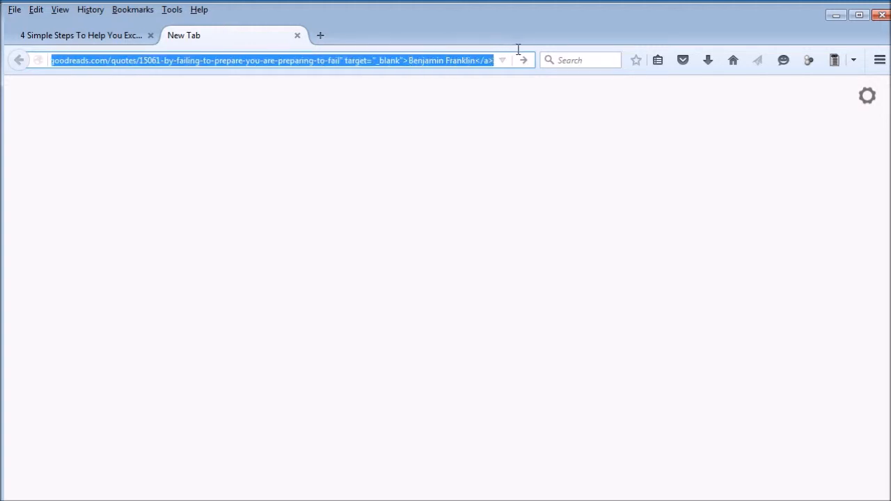
left_click(361, 61)
left_click_drag(345, 60, 402, 61)
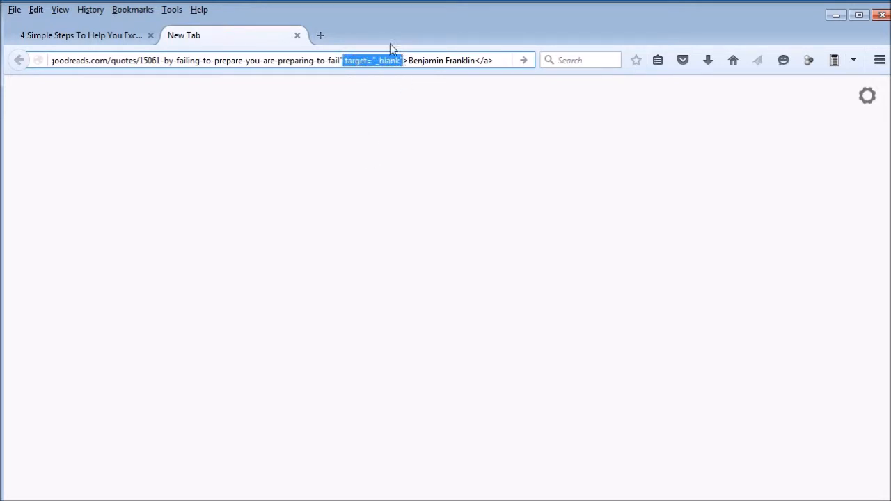
left_click(409, 60)
double_click(405, 60)
left_click(412, 60)
left_click_drag(408, 61, 404, 60)
left_click_drag(404, 53, 402, 54)
left_click(403, 61)
Step: Return to Regex Builder, set the Before text to ">, recreate the full regex and test it
left_click(842, 20)
left_click(196, 159)
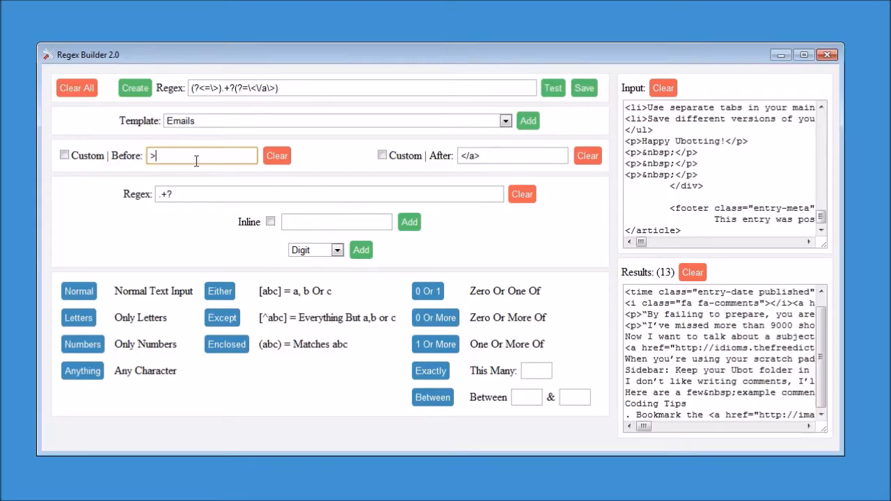
type("\"")
left_click(135, 88)
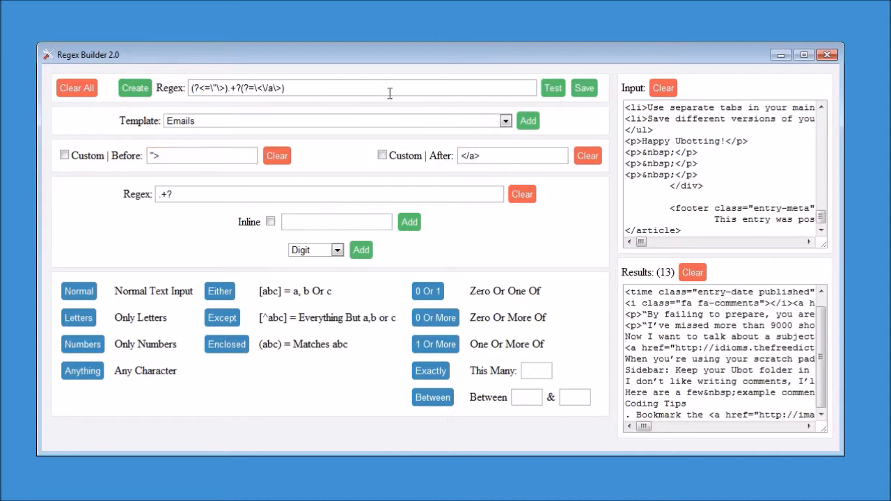
left_click(555, 89)
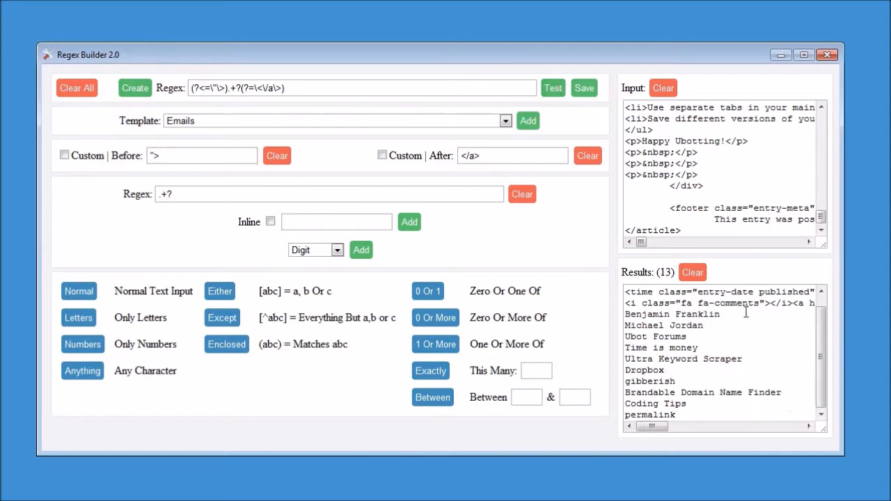
Step: Examine the list of new results, including the full width of its first entries
left_click(821, 350)
scroll(822, 335, "up", 1)
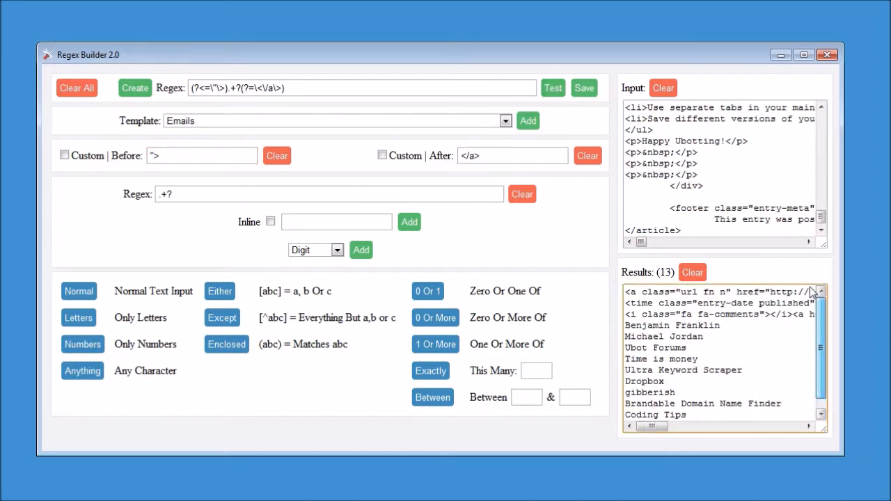
scroll(821, 320, "down", 1)
scroll(820, 311, "up", 1)
left_click_drag(681, 292, 807, 333)
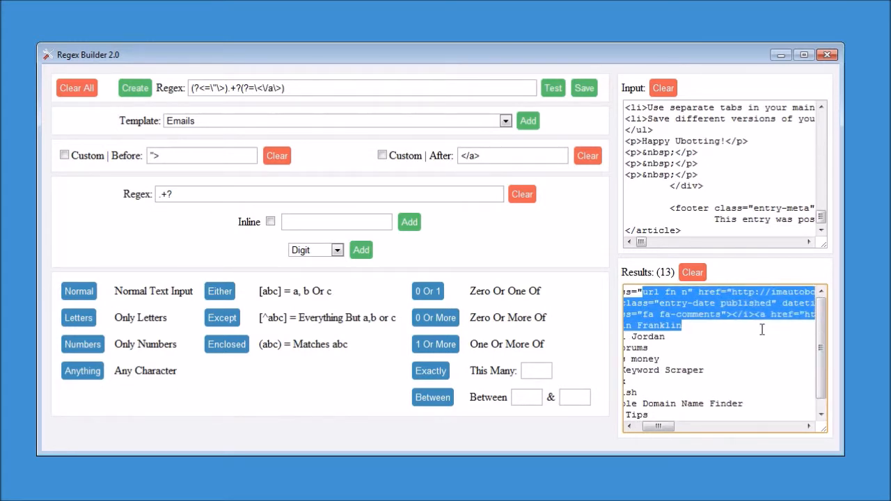
key("Home")
scroll(726, 332, "down", 1)
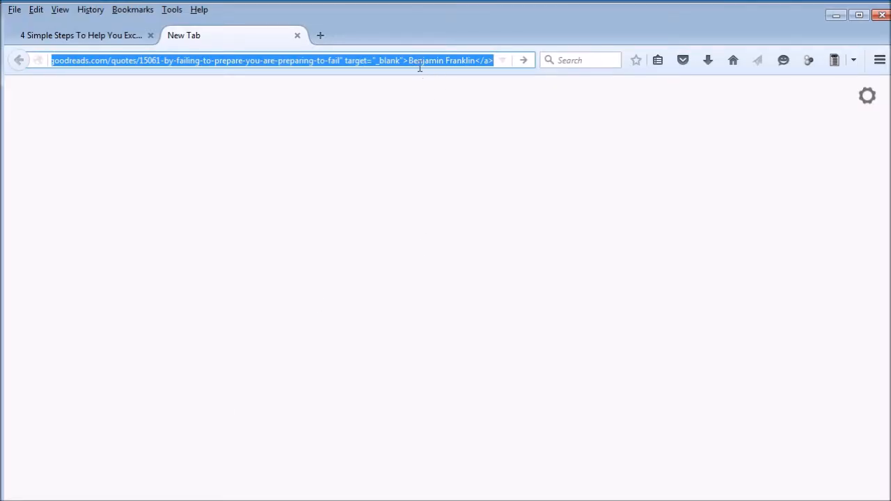
Step: Return to the article in the browser, close the inspector and compare the article's linked texts with the extracted results
left_click(419, 62)
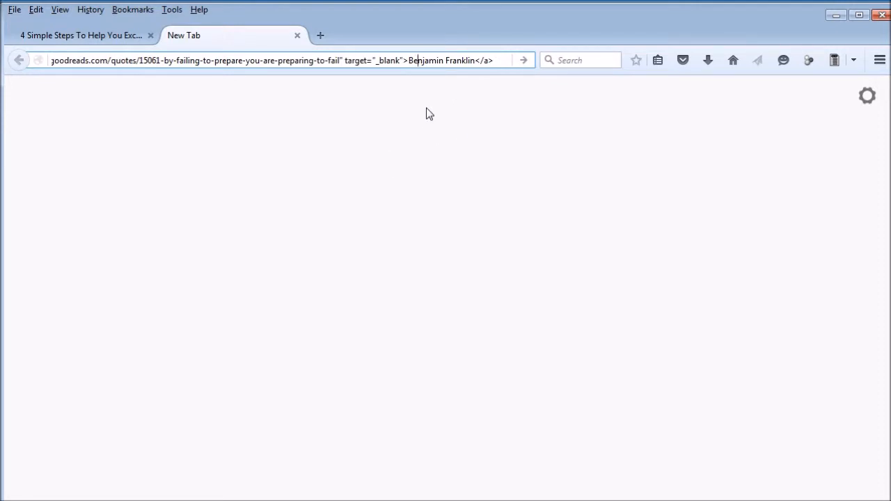
left_click(83, 34)
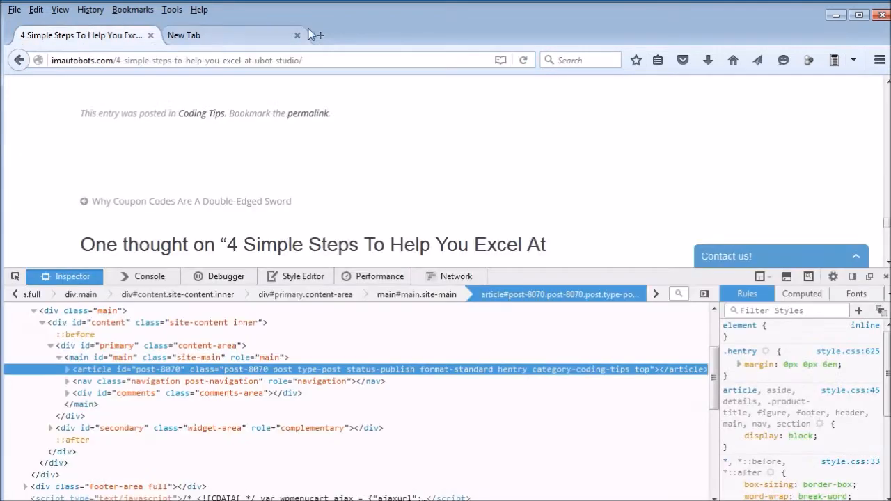
left_click(887, 276)
scroll(450, 251, "up", 10)
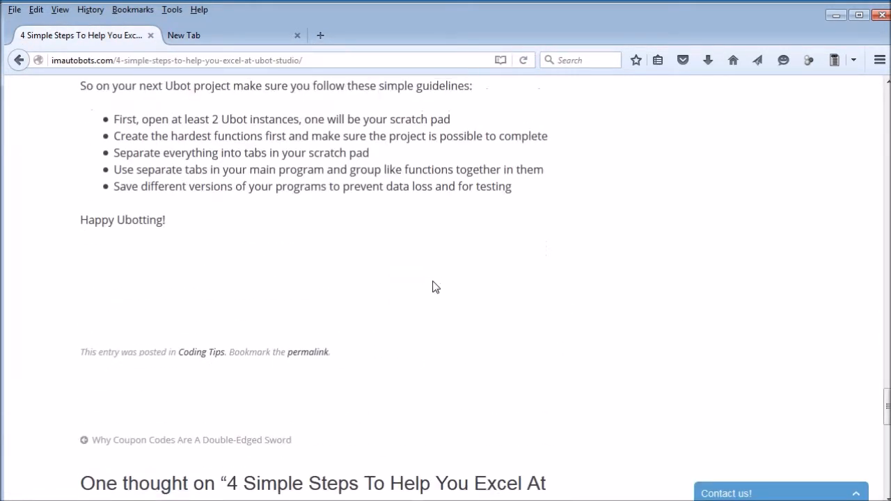
scroll(274, 288, "up", 7)
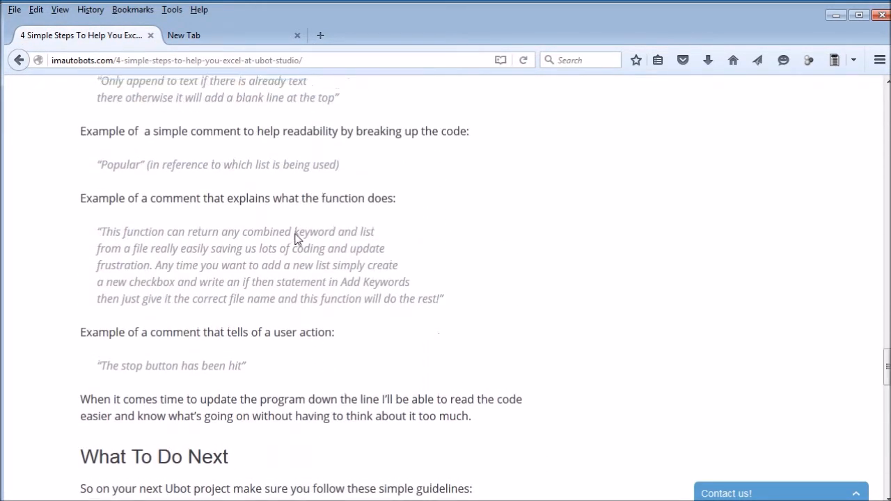
scroll(298, 245, "up", 2)
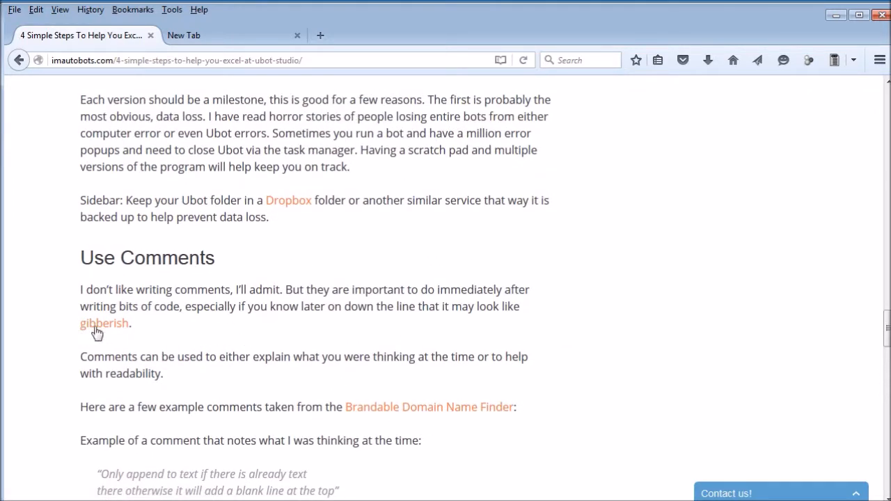
scroll(281, 214, "up", 10)
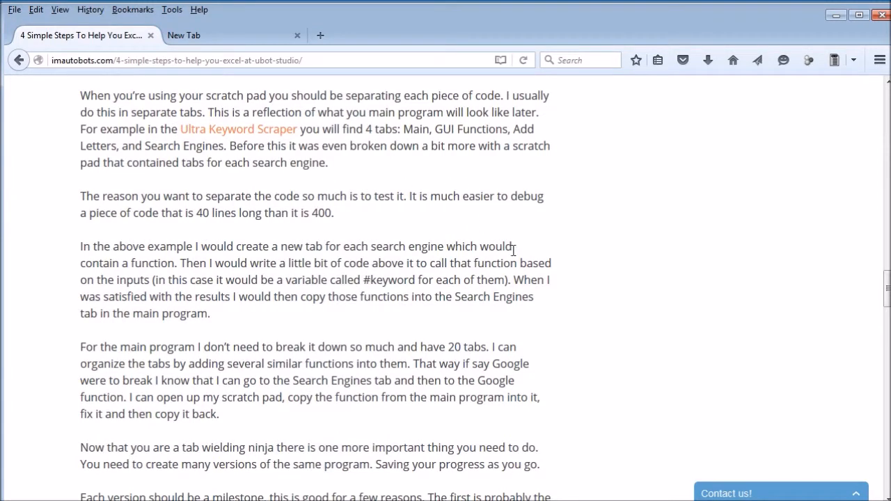
scroll(488, 257, "up", 4)
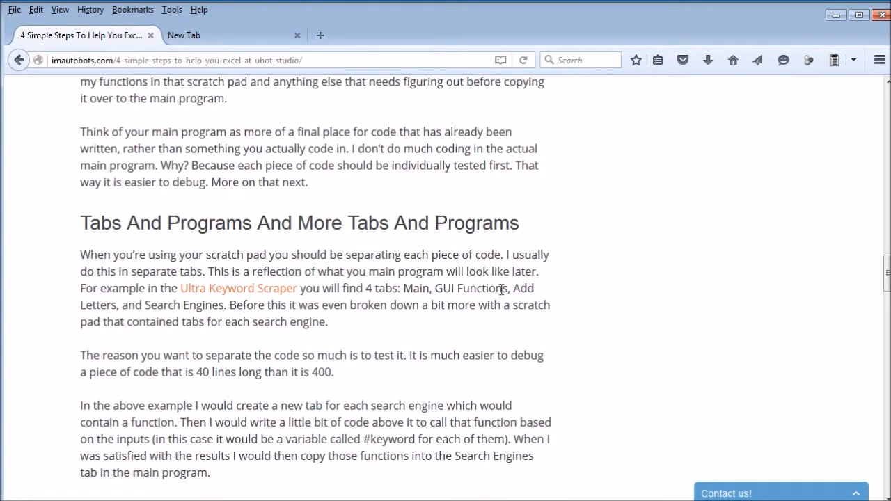
scroll(501, 290, "up", 20)
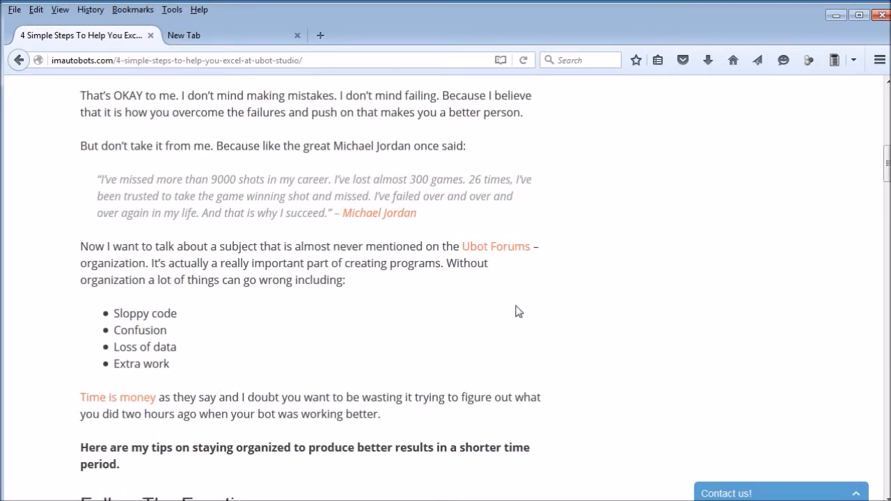
scroll(496, 295, "up", 14)
scroll(493, 325, "down", 9)
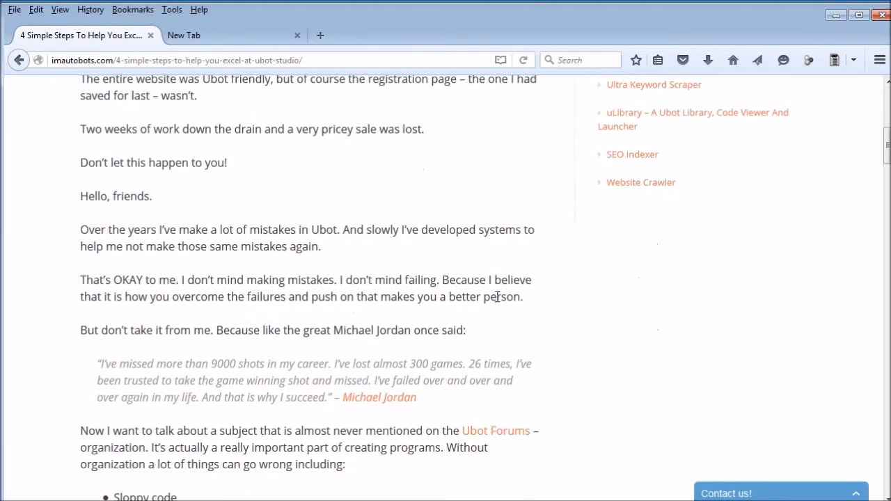
scroll(497, 298, "down", 3)
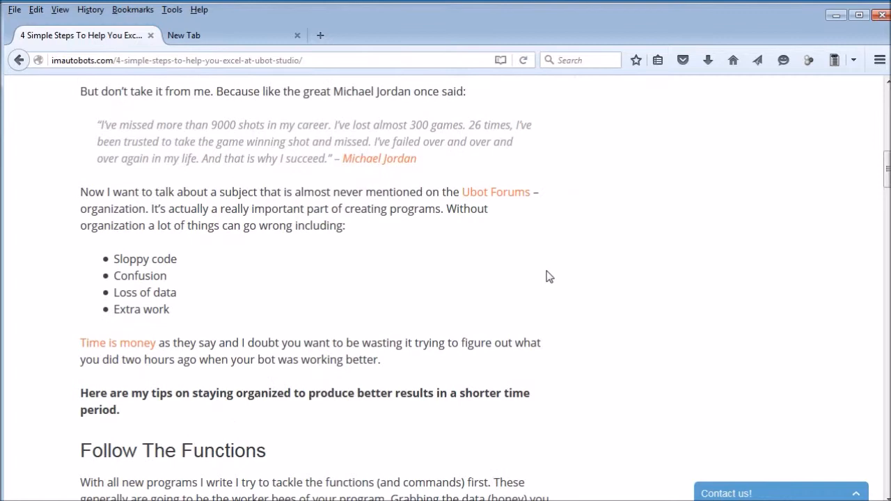
Step: Return to Regex Builder and replace the middle regex with the predefined normal text input characters
left_click(837, 16)
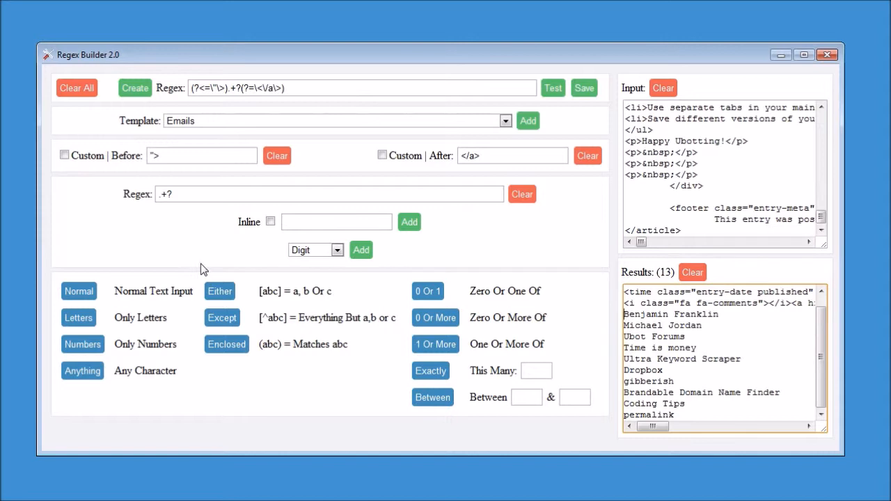
left_click(531, 197)
left_click(531, 196)
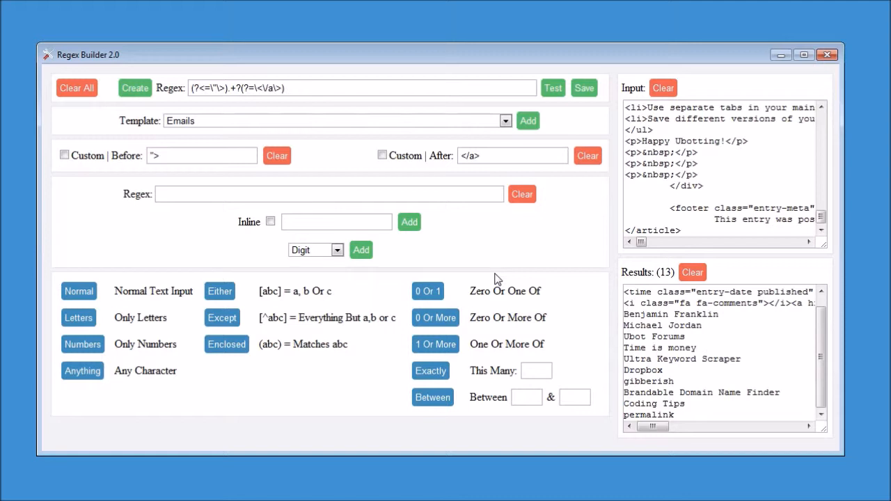
left_click(77, 292)
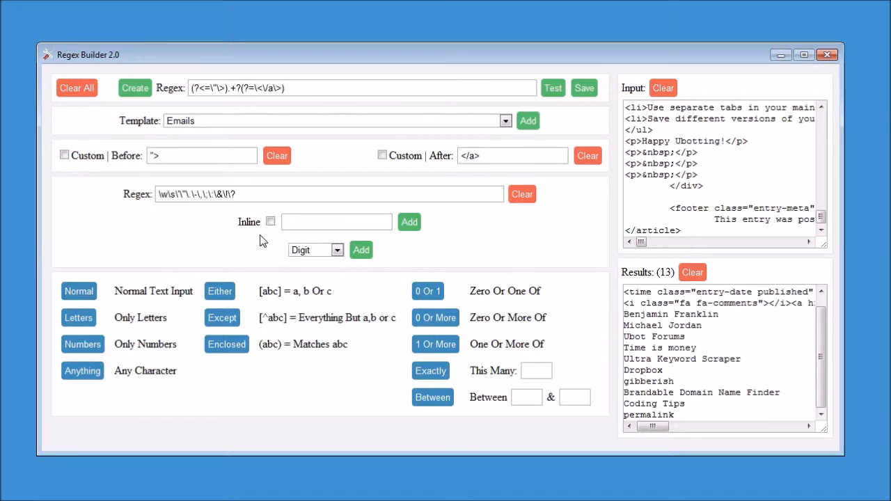
left_click_drag(262, 198, 76, 206)
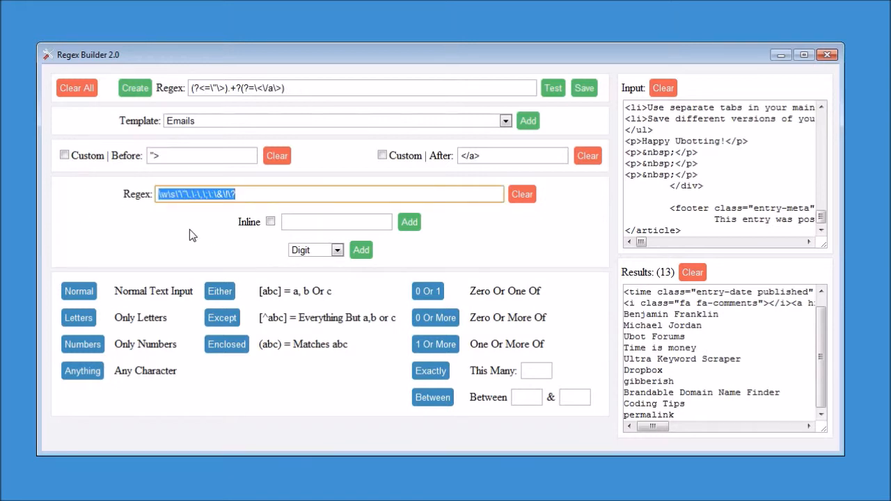
left_click(188, 236)
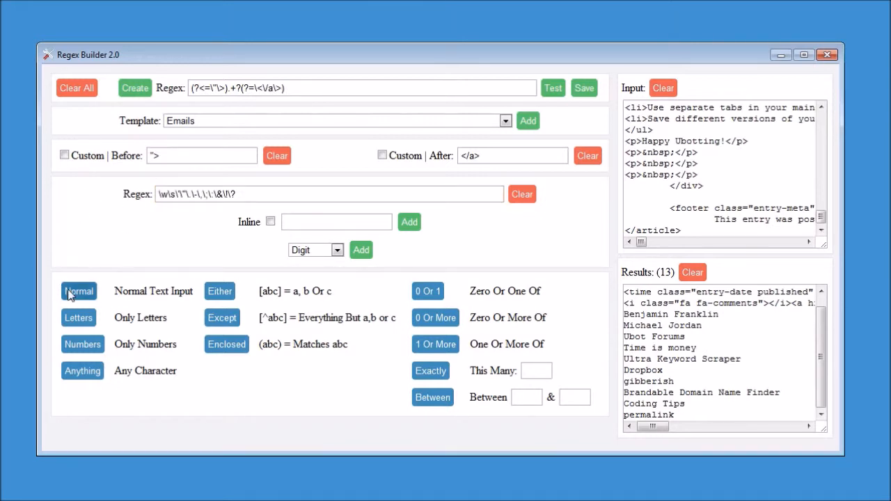
Step: Wrap the normal text characters in an Either set and append the One Or More quantifier, so the set ends in ]+?
left_click(225, 296)
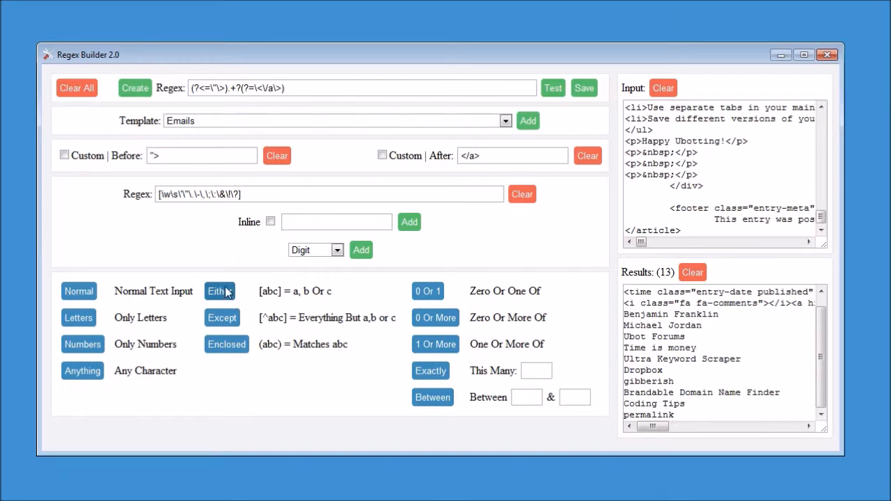
left_click_drag(160, 194, 194, 194)
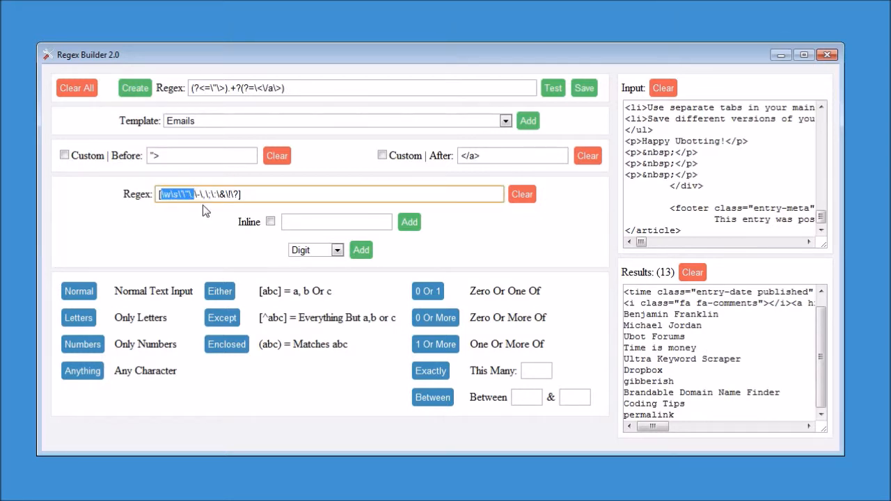
left_click(175, 204)
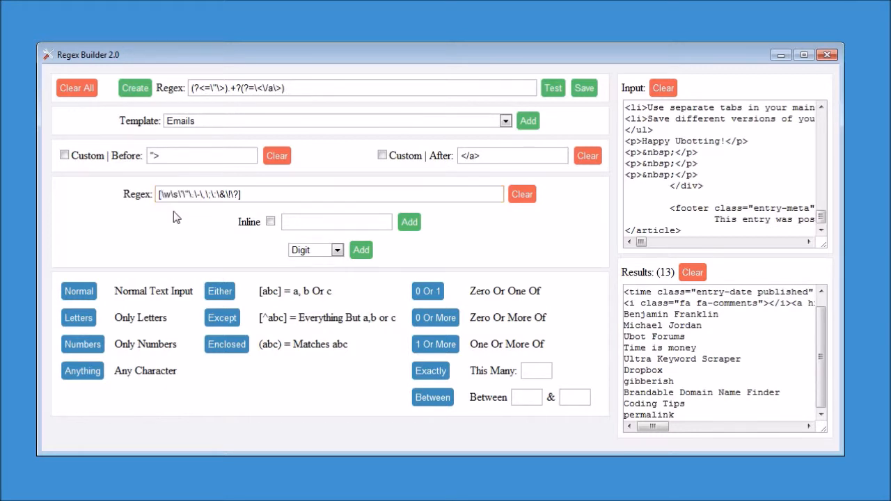
mouse_move(172, 195)
left_mouse_down()
mouse_move(160, 195)
mouse_move(179, 198)
left_mouse_up()
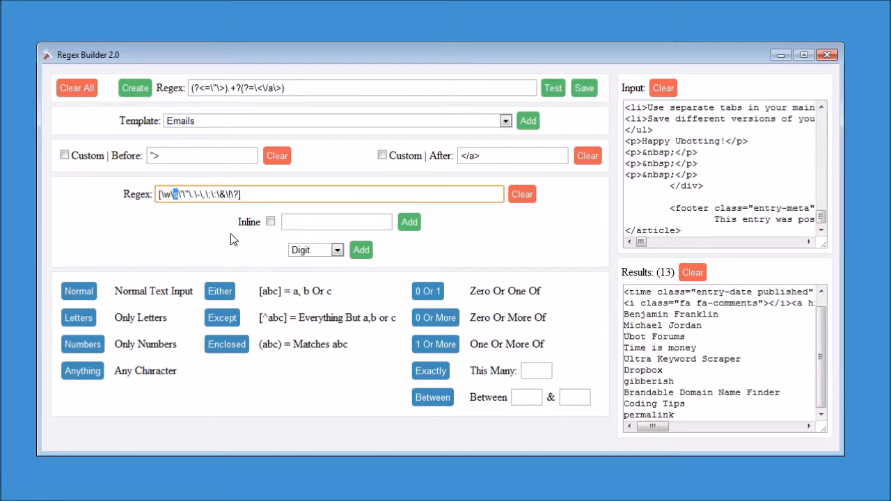
key("End")
left_click(425, 344)
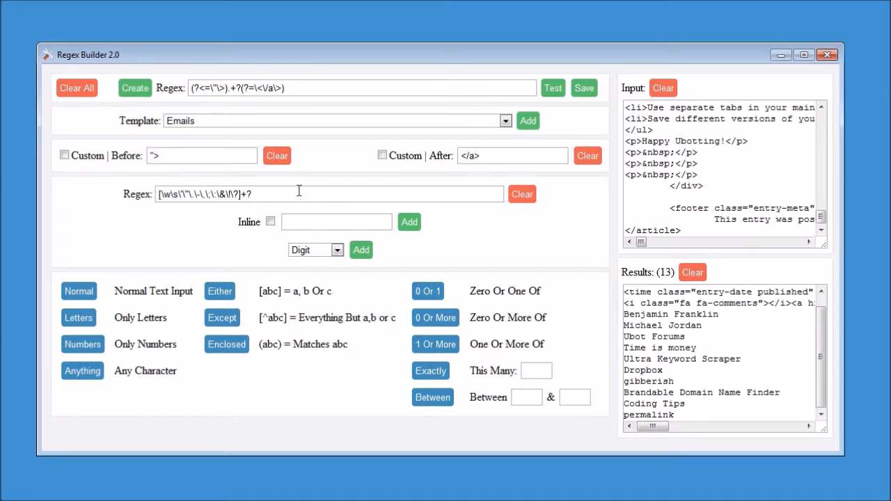
Step: Recreate the full regex with the new character set, test it on the article HTML and review the extracted results
left_click(133, 89)
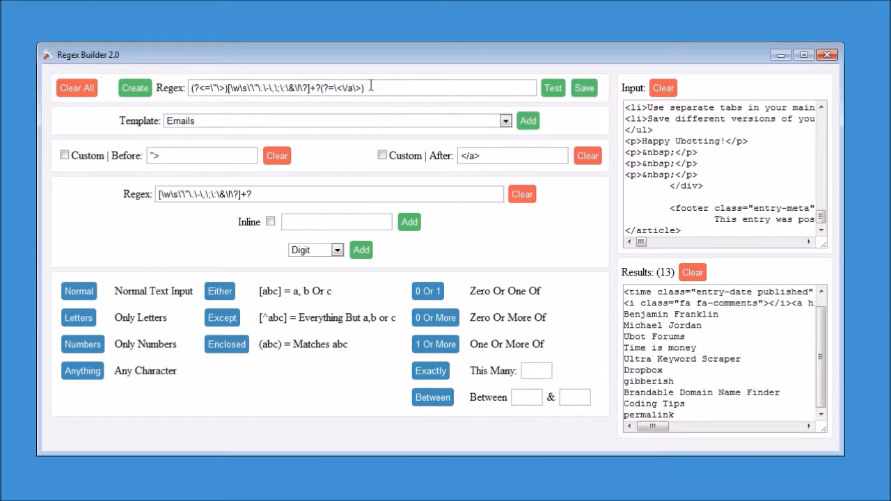
left_click(553, 89)
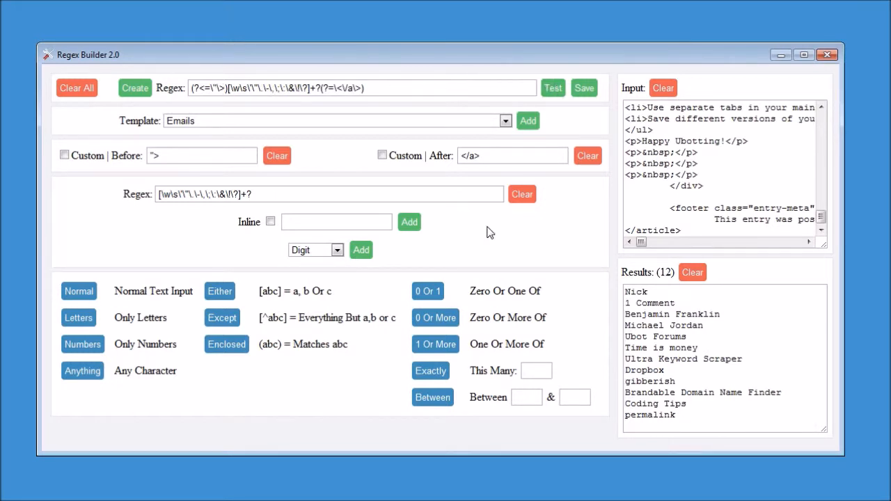
left_click_drag(726, 418, 616, 258)
left_click(737, 416)
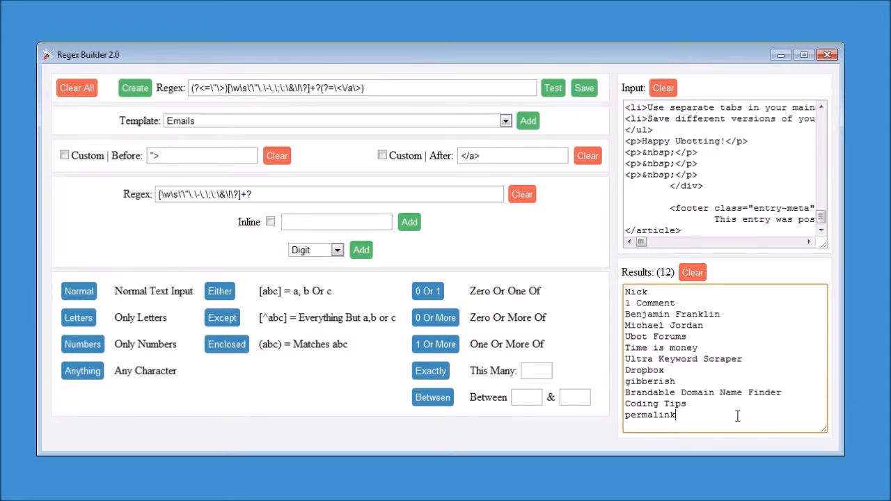